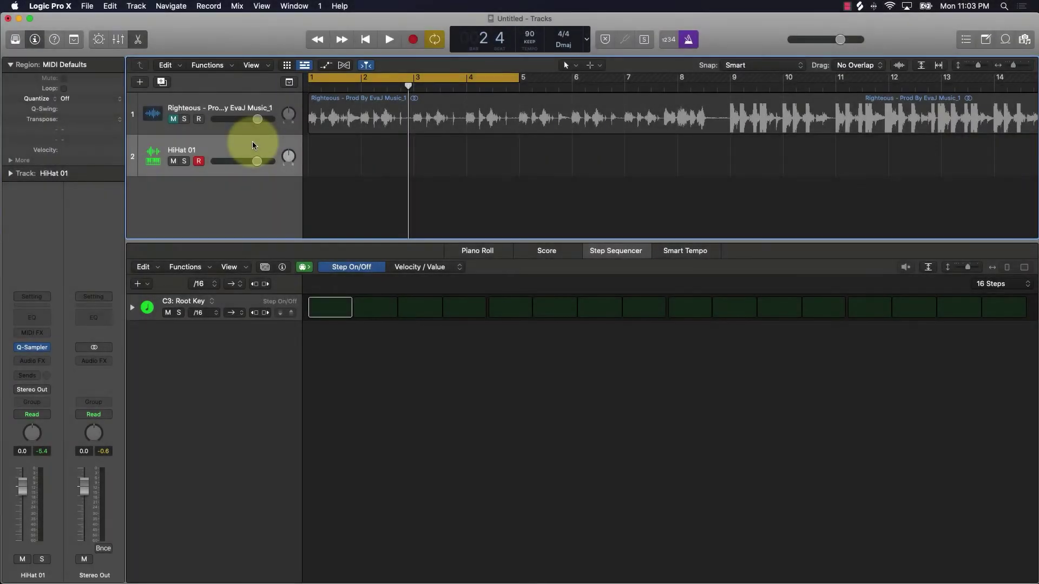
Delete the HiHat 01 track and select the Righteous audio region.
key("super+BackSpace")
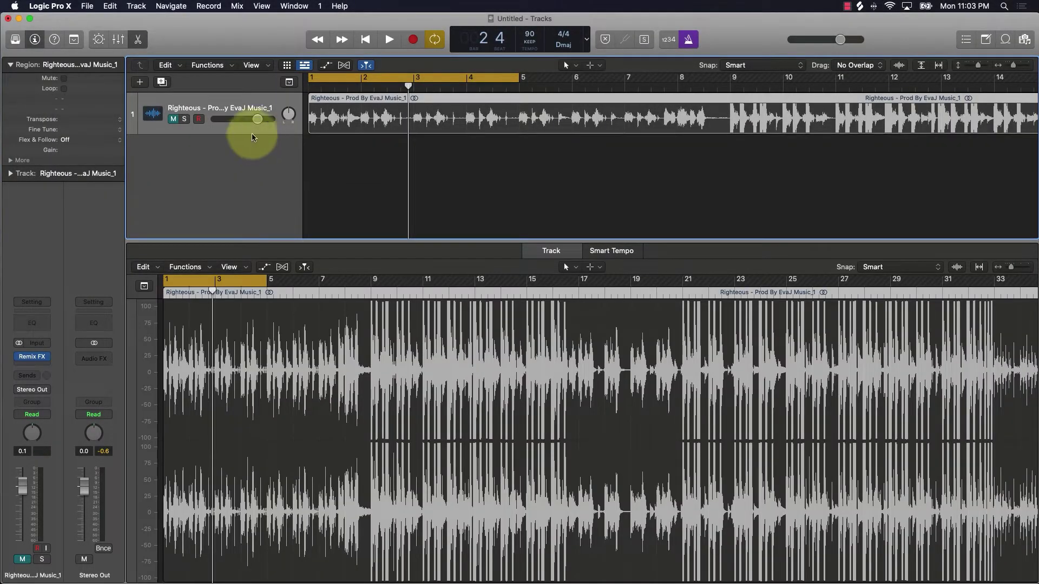
left_click(170, 119)
Switch to Chrome and scroll the Logic Pro 10.5 what's-new page to the drag-and-drop section.
mouse_move(523, 579)
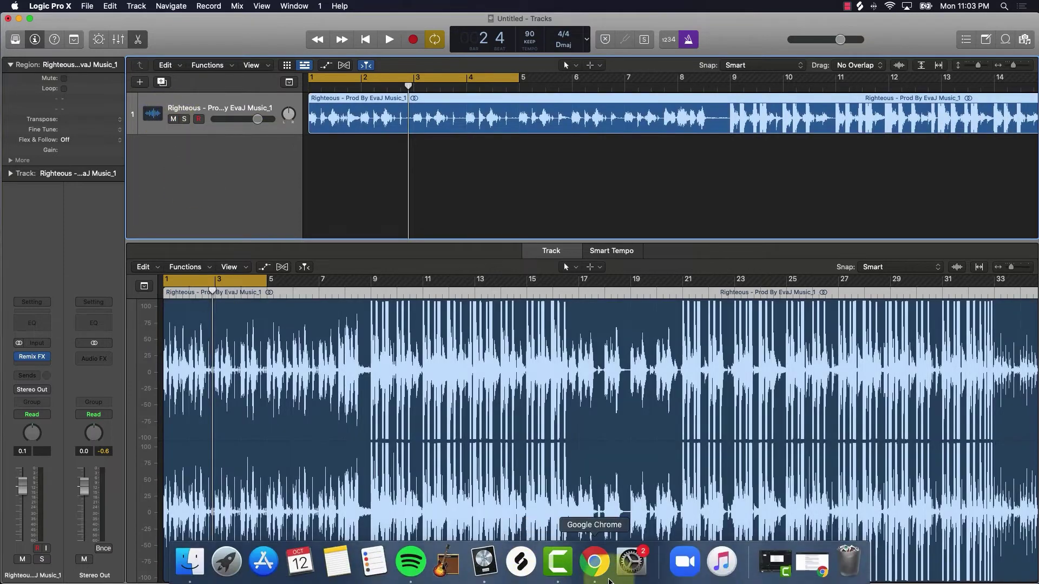
left_click(594, 563)
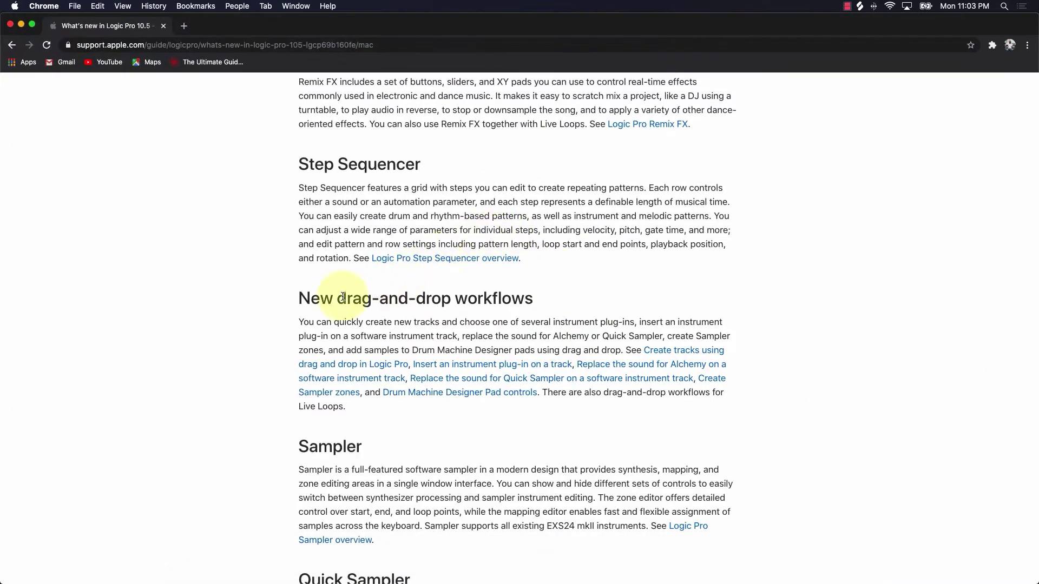
scroll(340, 301, "down", 3)
scroll(339, 297, "down", 1)
scroll(336, 294, "down", 3)
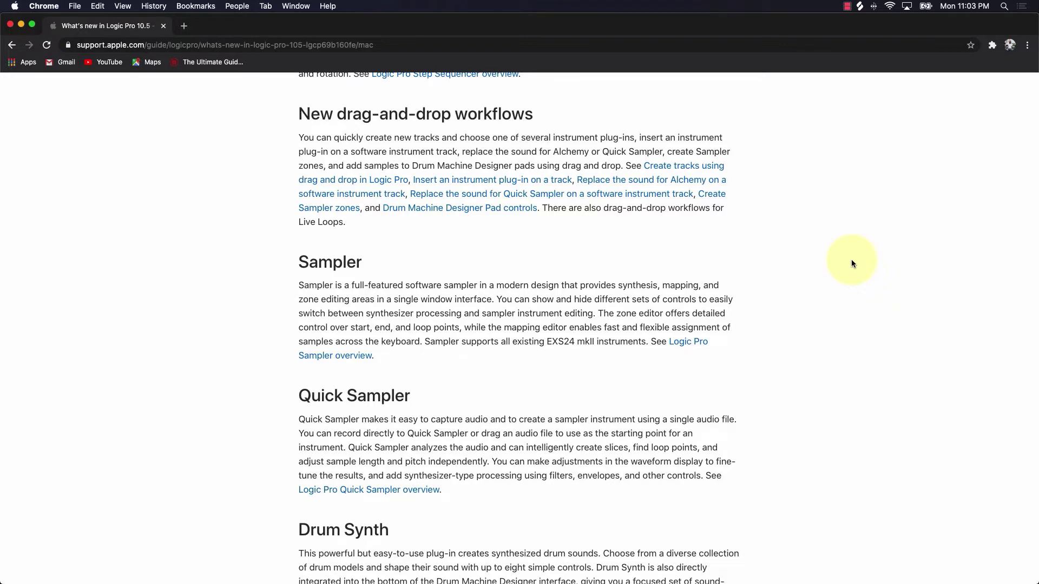
scroll(850, 268, "down", 5)
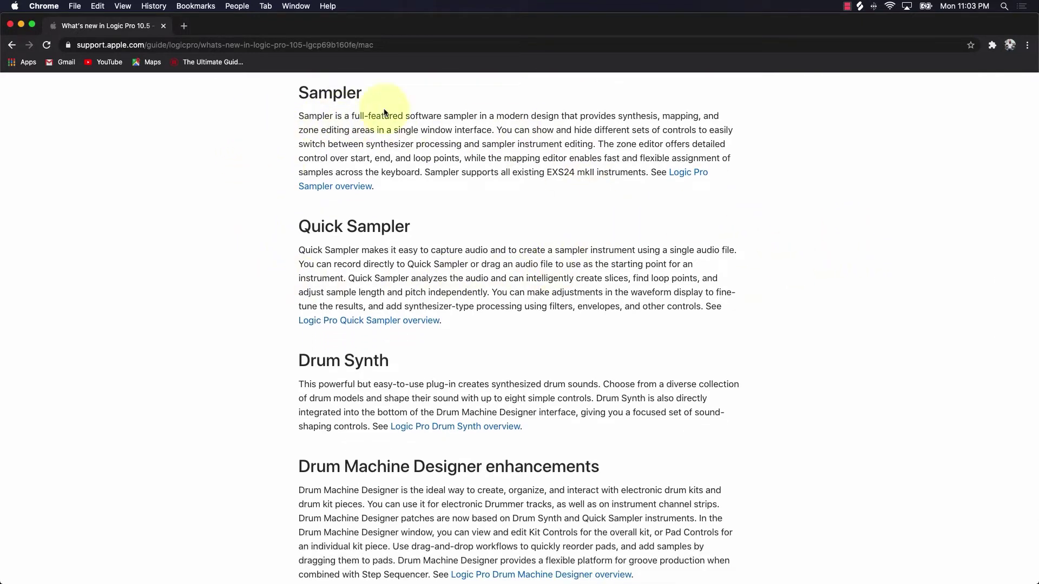
left_click_drag(301, 93, 364, 92)
left_click(348, 131)
left_click_drag(544, 173, 566, 171)
left_click(498, 191)
scroll(415, 186, "down", 3)
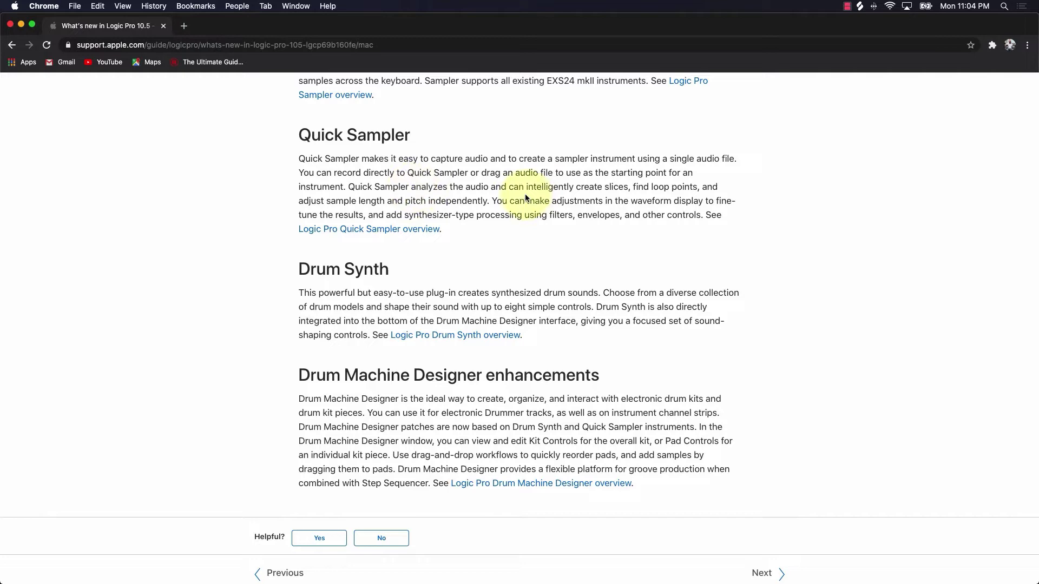
scroll(155, 165, "up", 8)
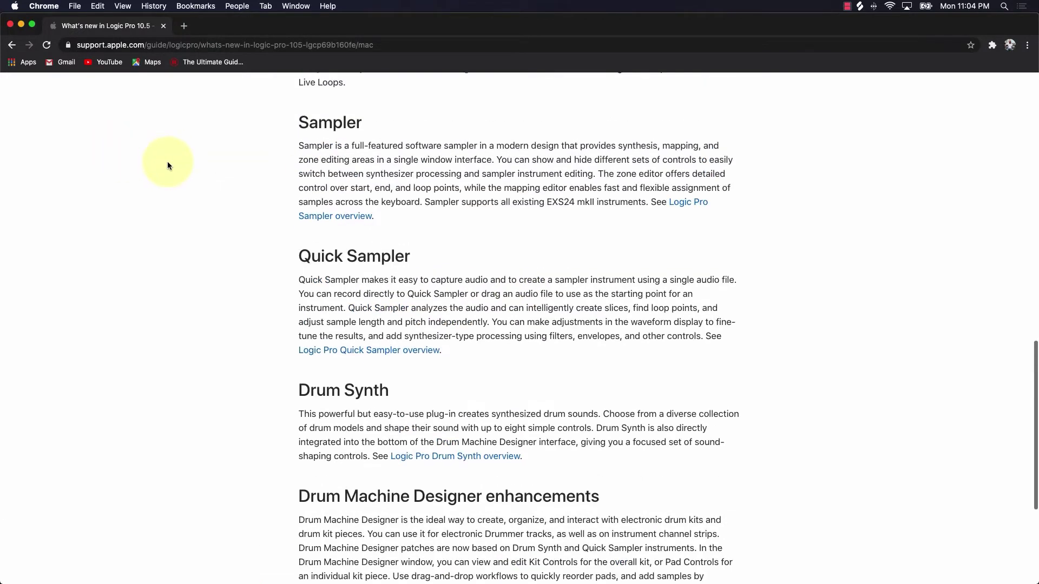
scroll(170, 171, "down", 1)
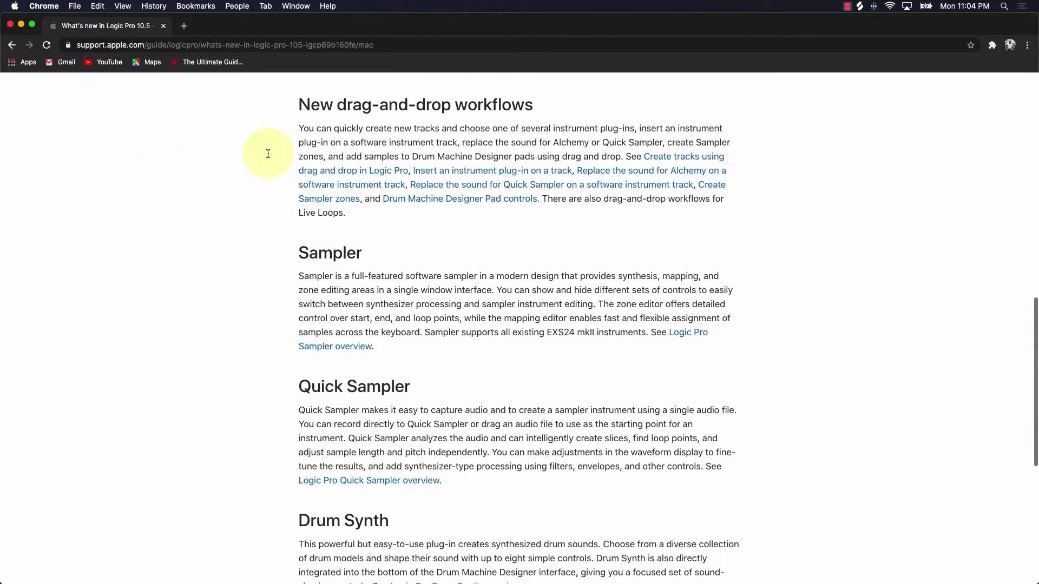
Return to Logic, close the track editor pane and turn off the cycle range.
left_click(22, 25)
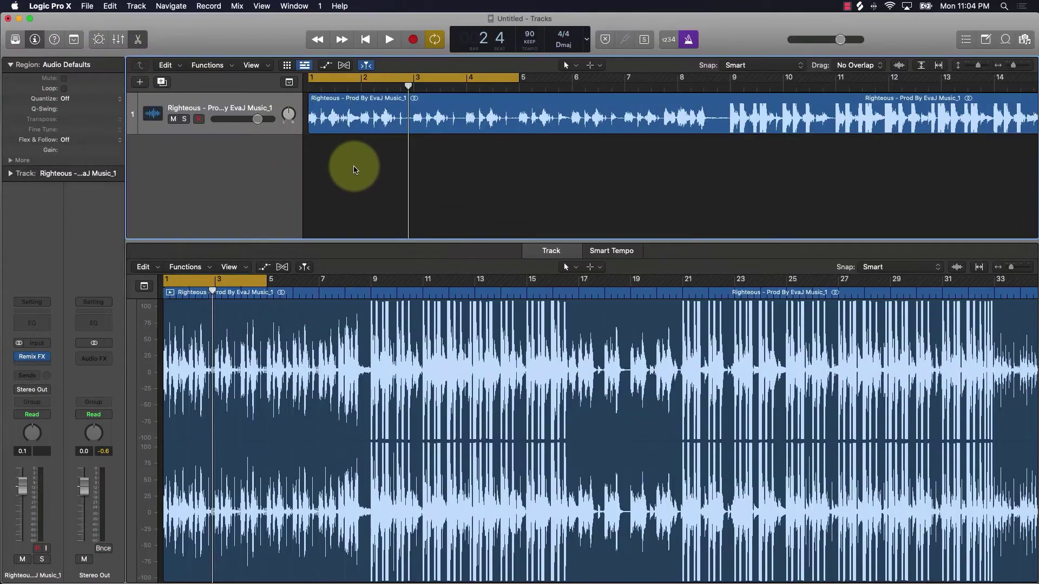
left_click(138, 39)
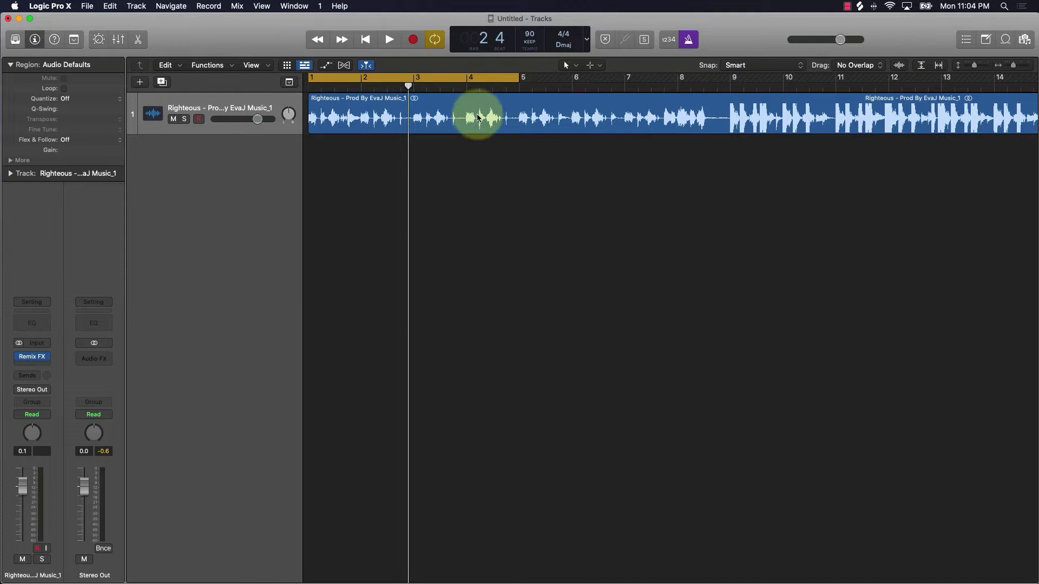
left_click(434, 78)
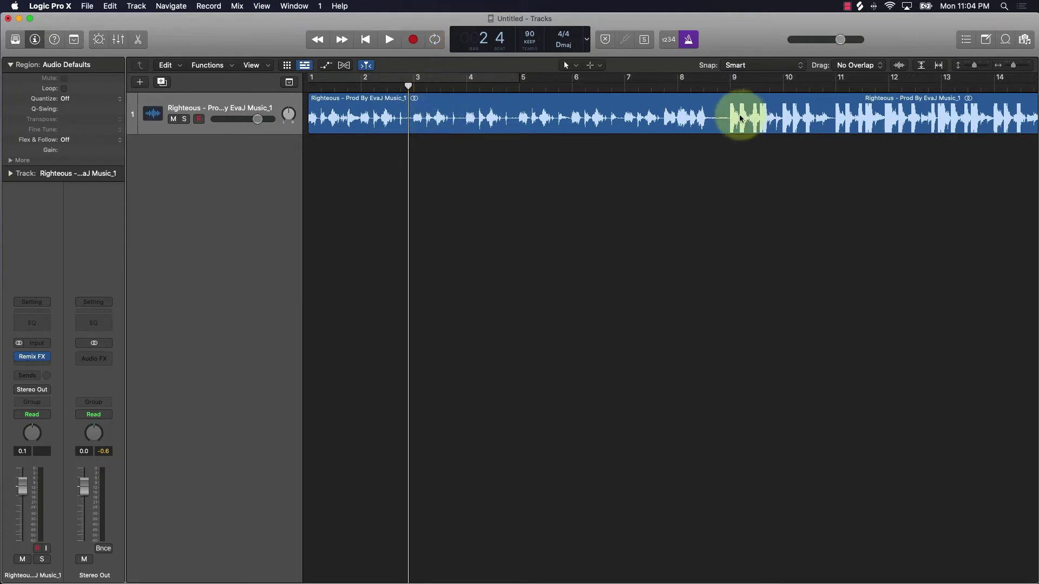
Split the Righteous audio region at bar 9 and at bar 17 with Cmd-T.
left_click(730, 89)
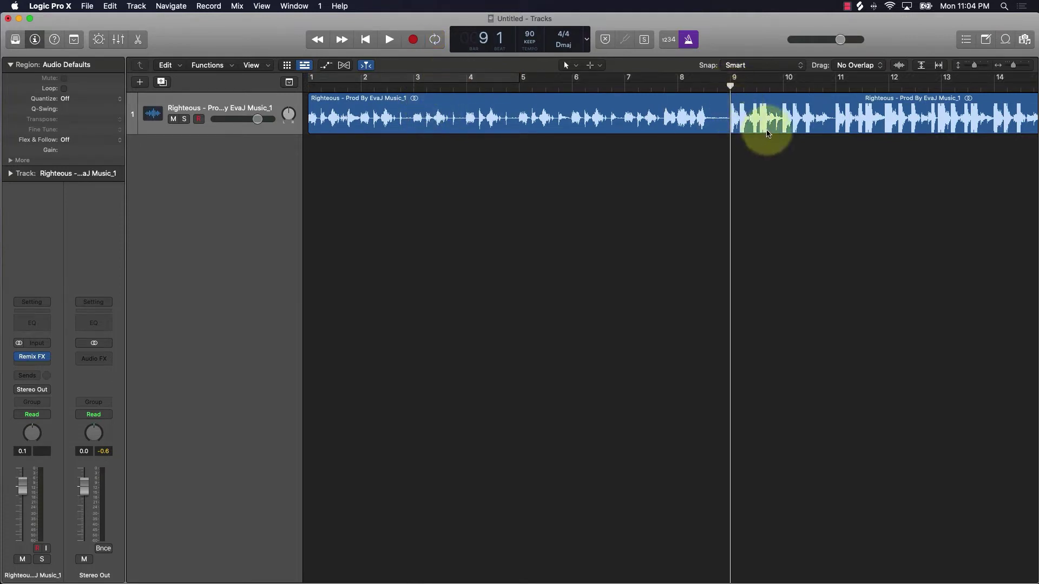
left_click(747, 120)
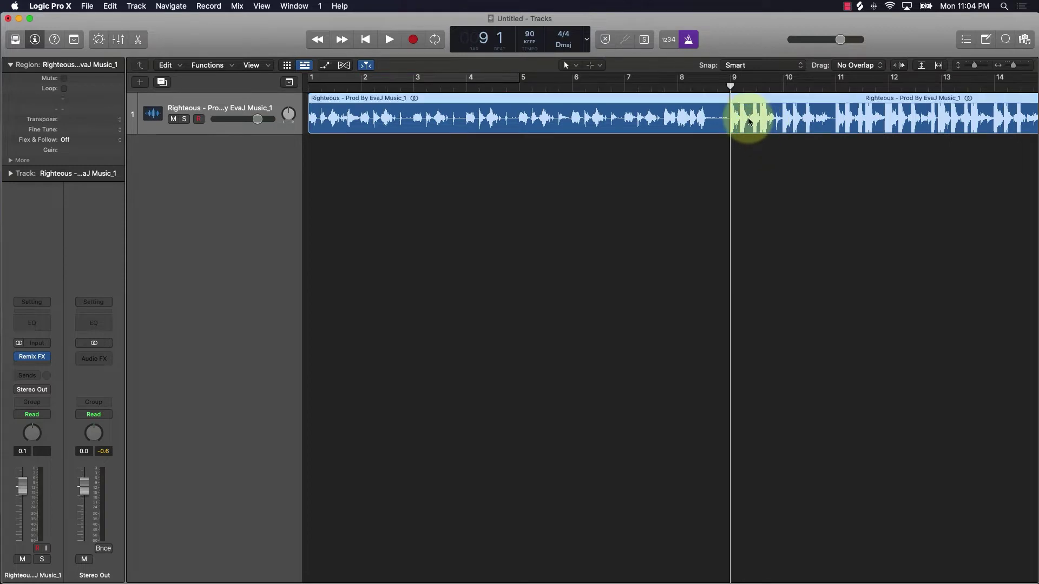
left_click(784, 168)
left_click(767, 122)
key("super+t")
scroll(769, 114, "right", 10)
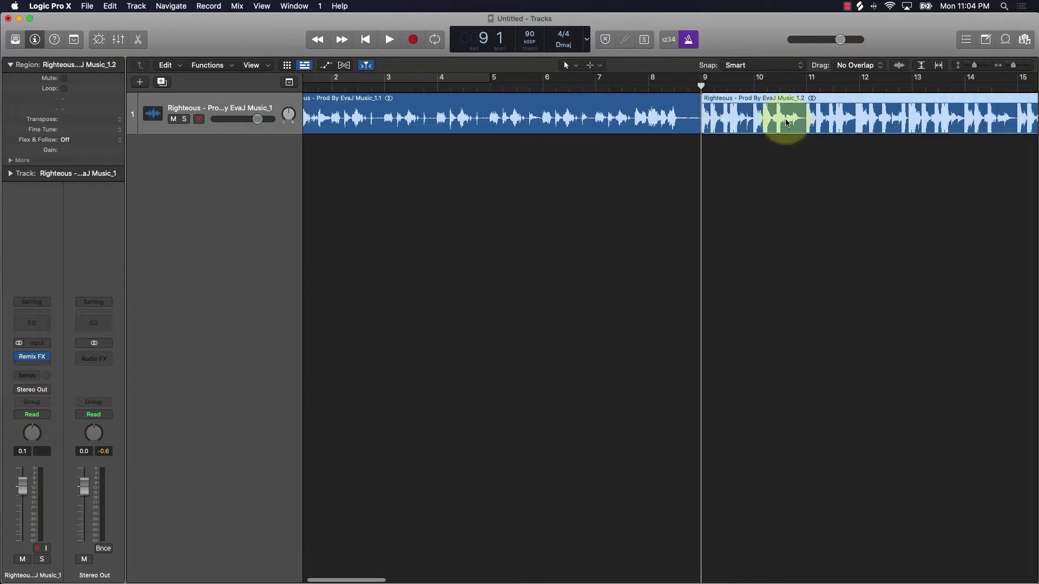
left_click(800, 86)
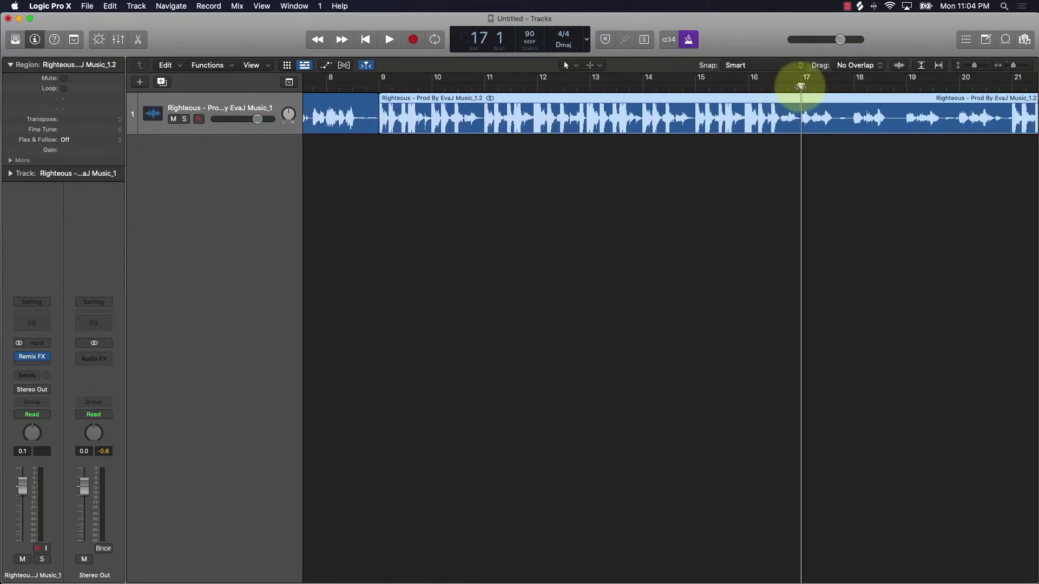
key("super+t")
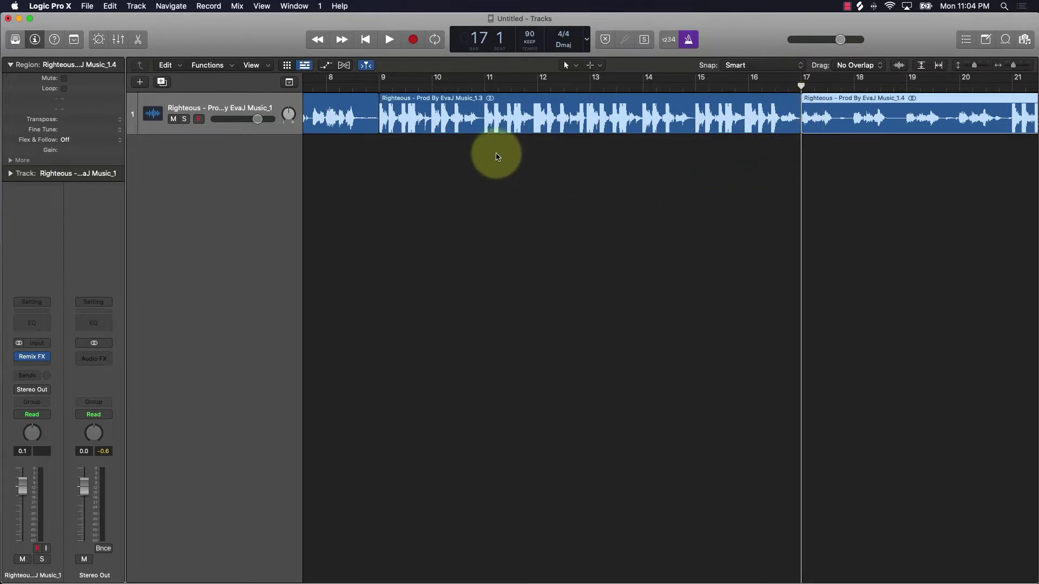
Audition the split audio from bar 9, then stop playback.
scroll(494, 155, "left", 5)
left_click(522, 85)
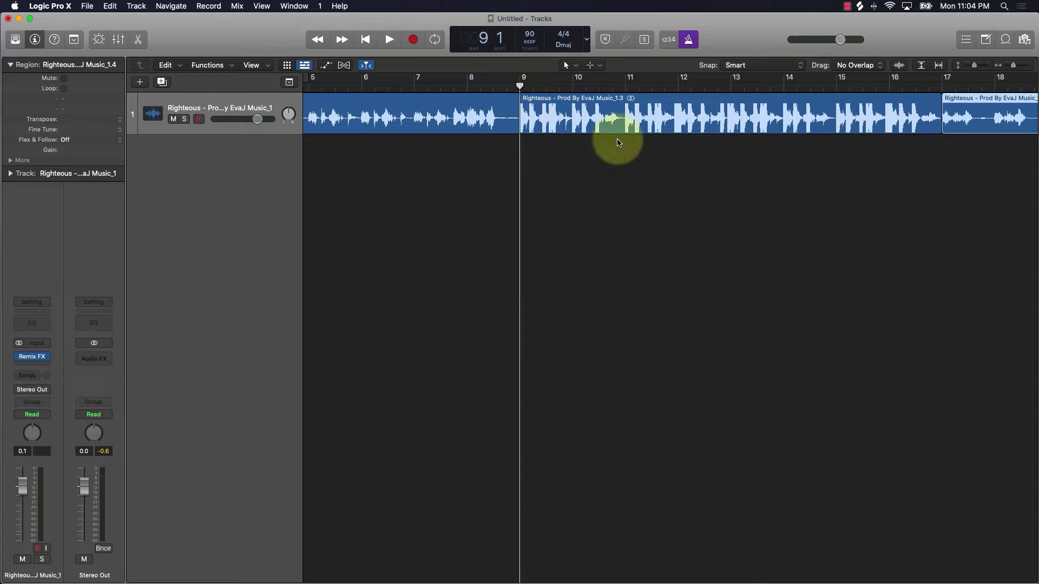
key("space")
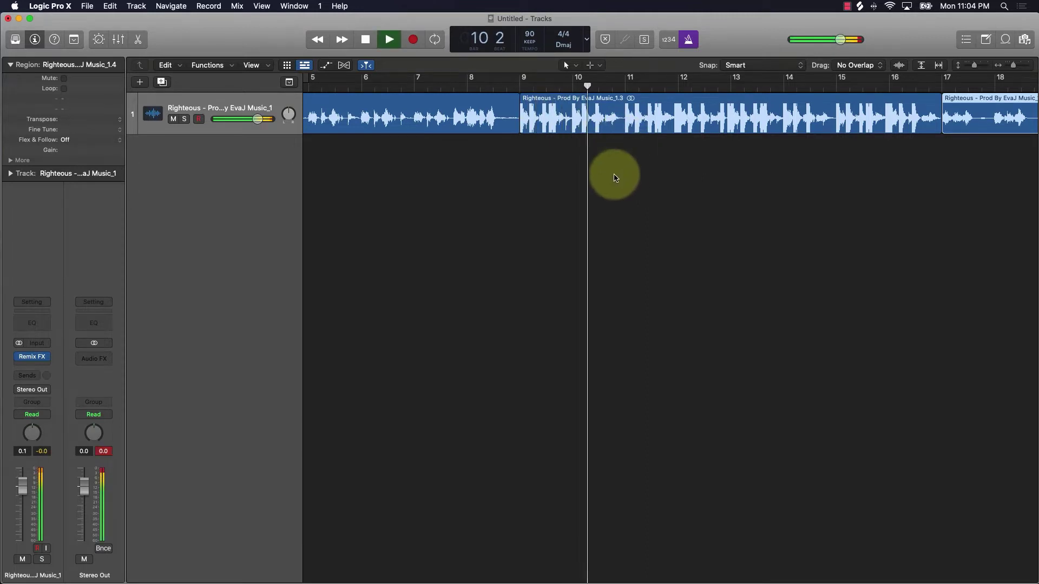
key("space")
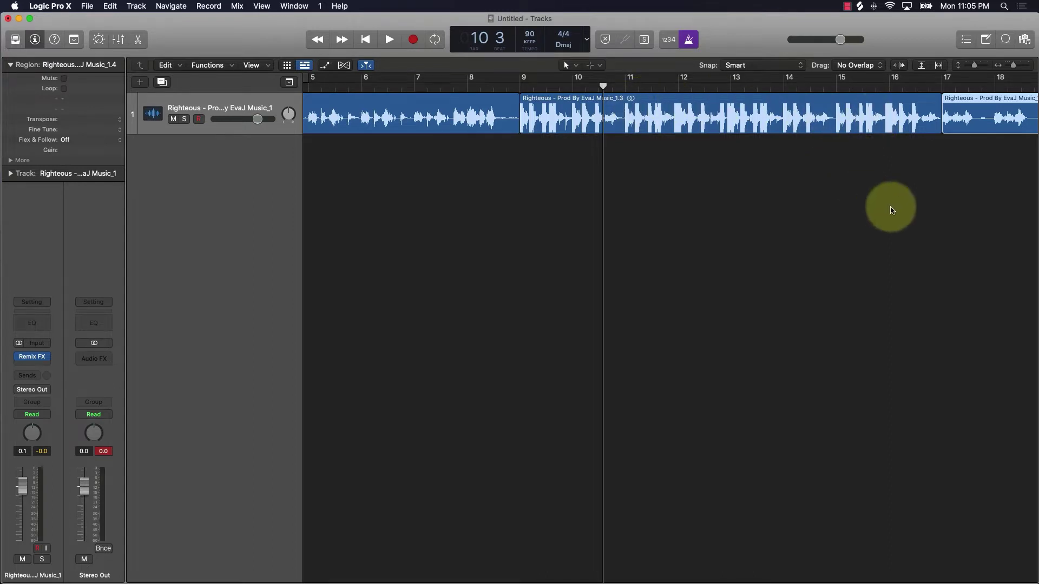
Drag the bar 9–17 region below the tracks to build a Quick Sampler (Optimized) track.
left_click(921, 211)
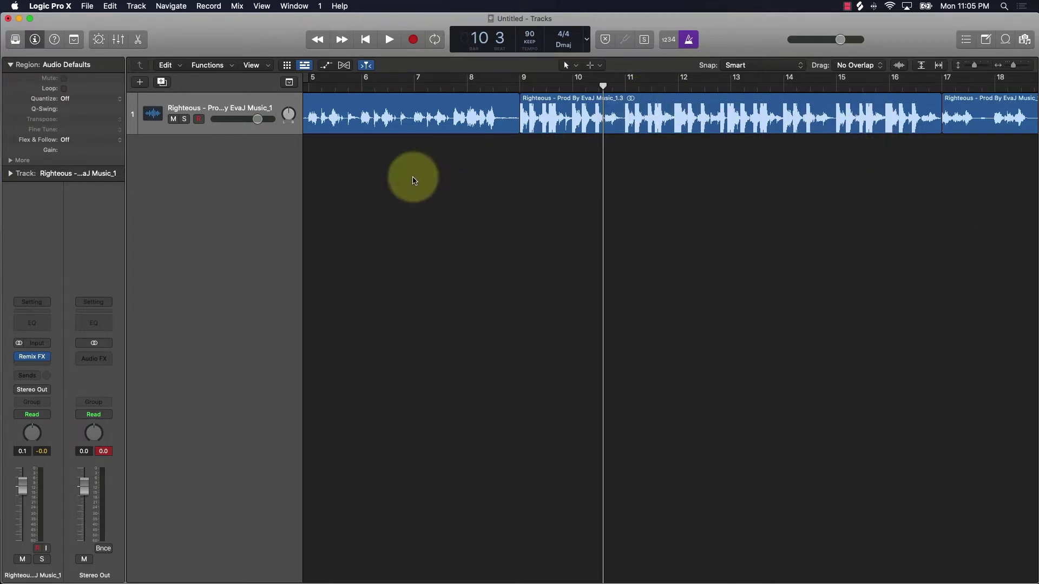
scroll(435, 200, "left", 8)
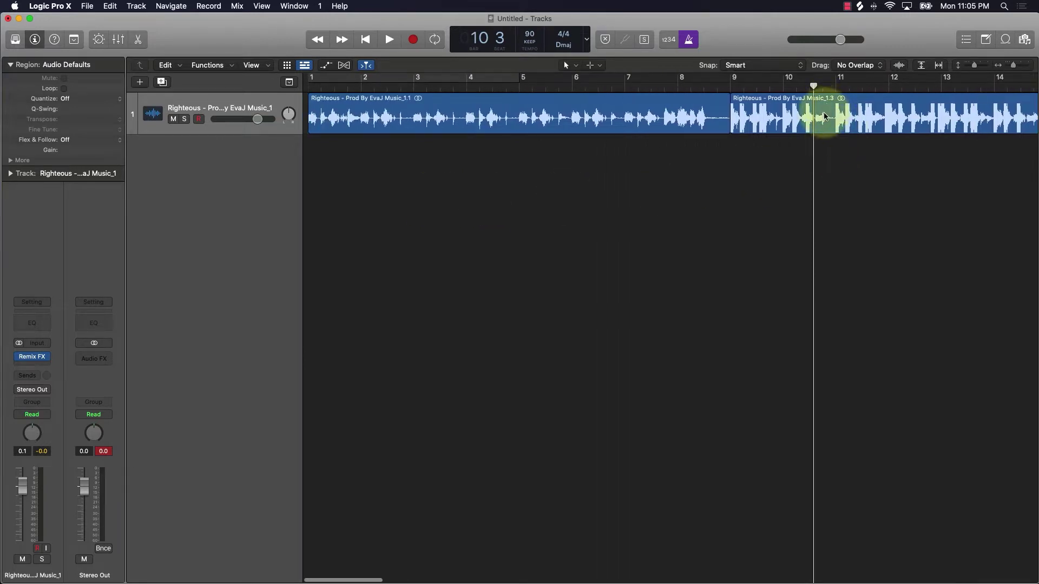
left_click_drag(831, 122, 285, 136)
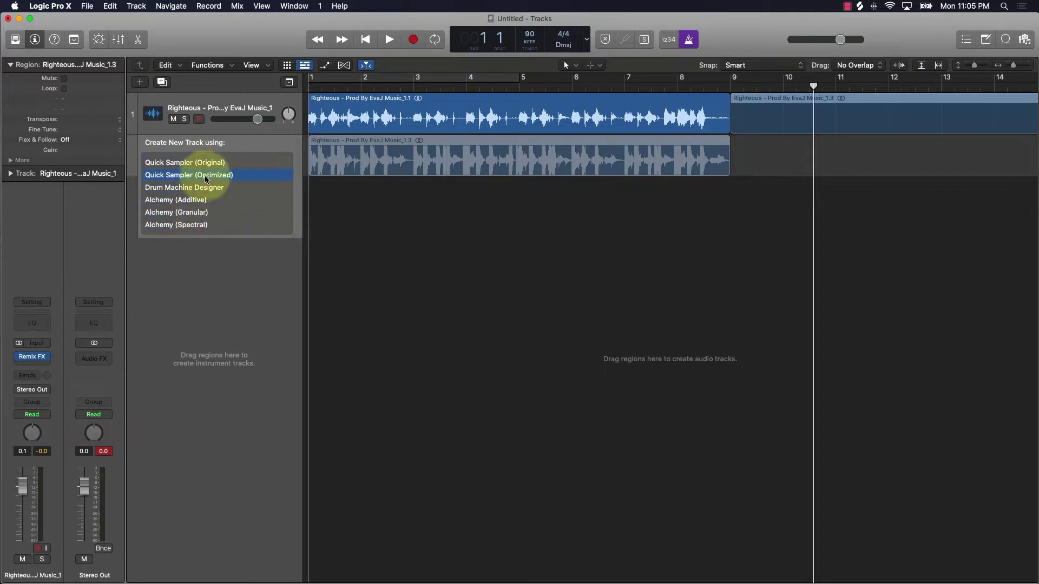
left_click_drag(251, 183, 241, 179)
key("Escape")
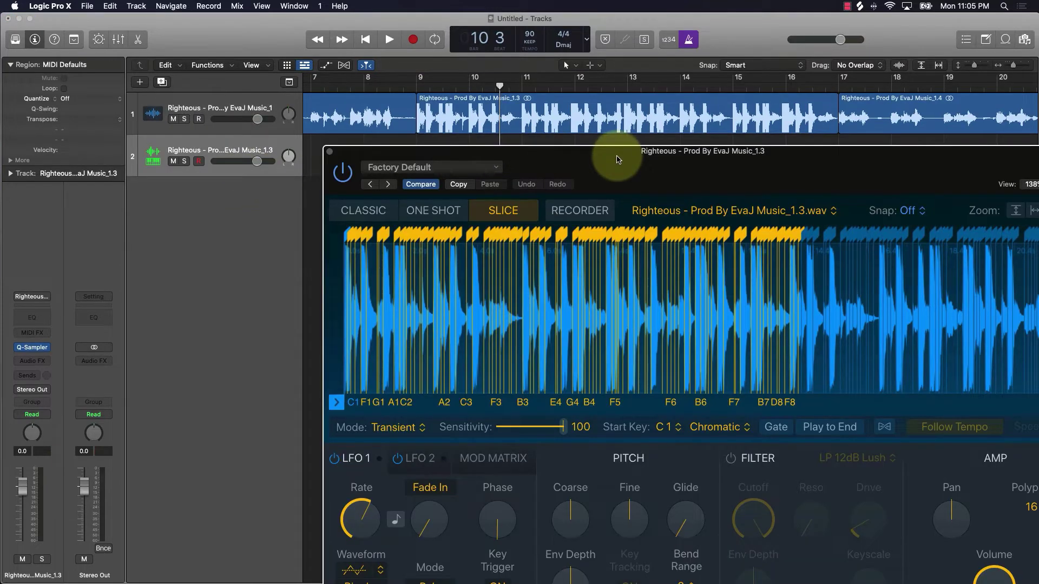
Move the Quick Sampler window up and left and mute the original Righteous track.
left_click_drag(614, 158, 494, 104)
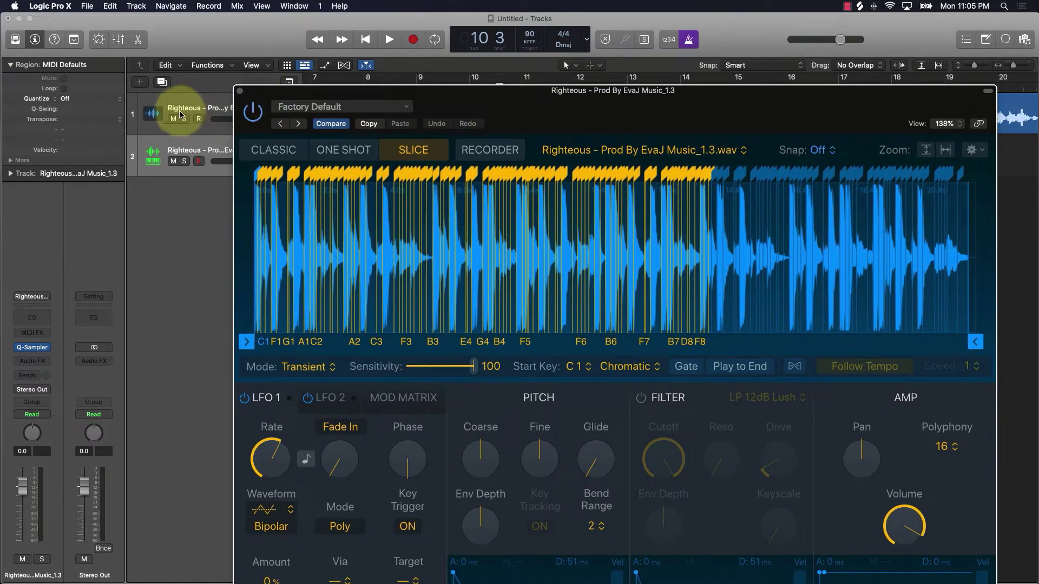
left_click(173, 119)
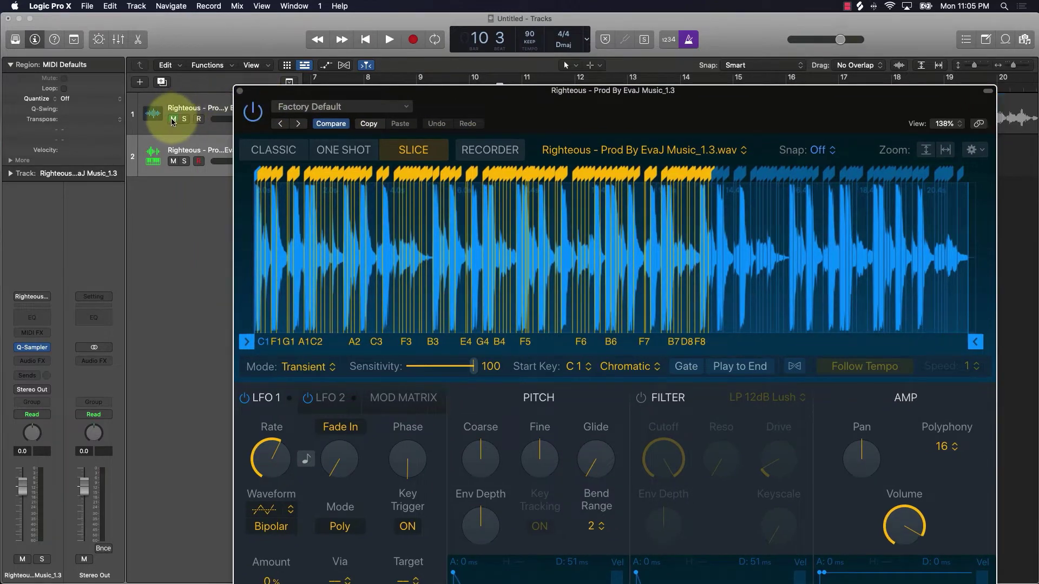
left_click_drag(535, 103, 464, 87)
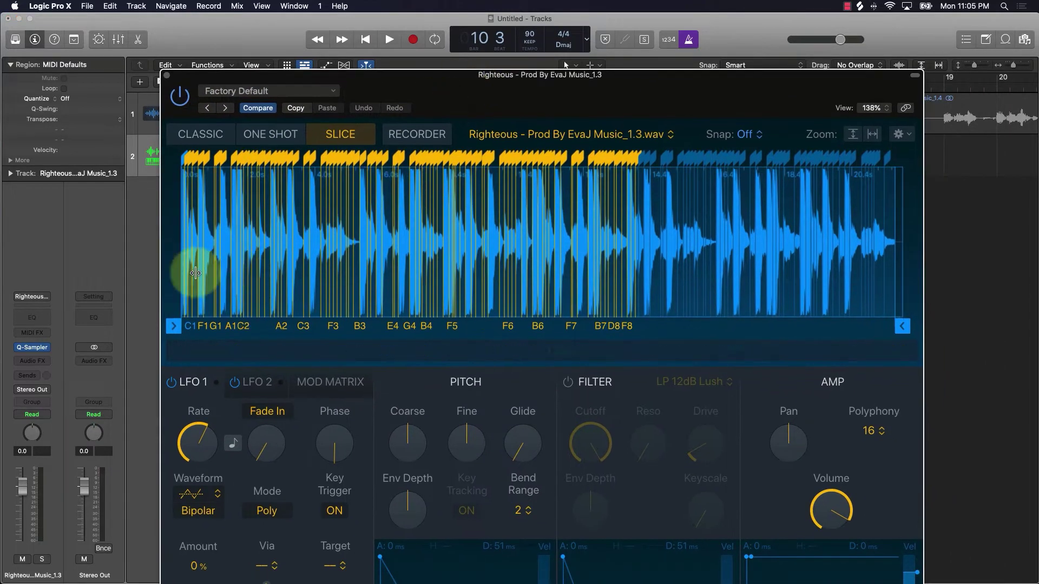
Inspect slices E7 and D#7, then lower slice sensitivity from 99 to 51.
left_click(563, 254)
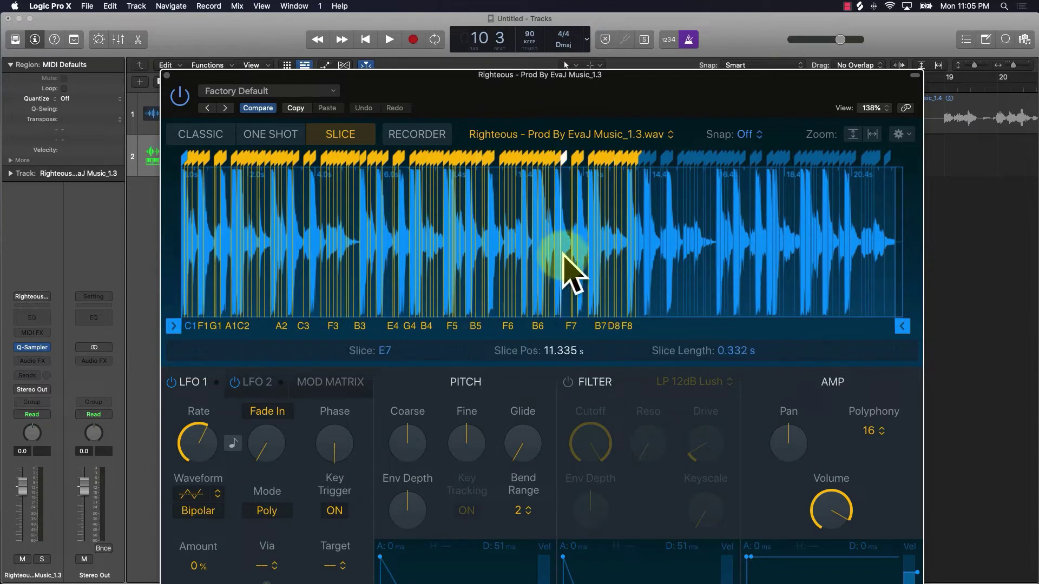
left_click(440, 232)
left_click(556, 232)
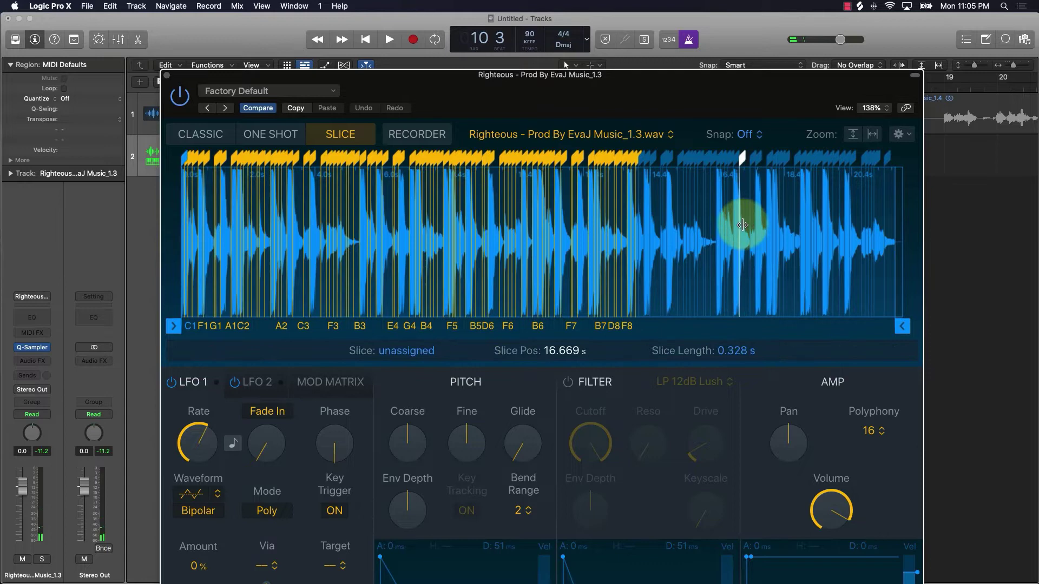
left_click(399, 352)
left_click_drag(399, 352, 367, 353)
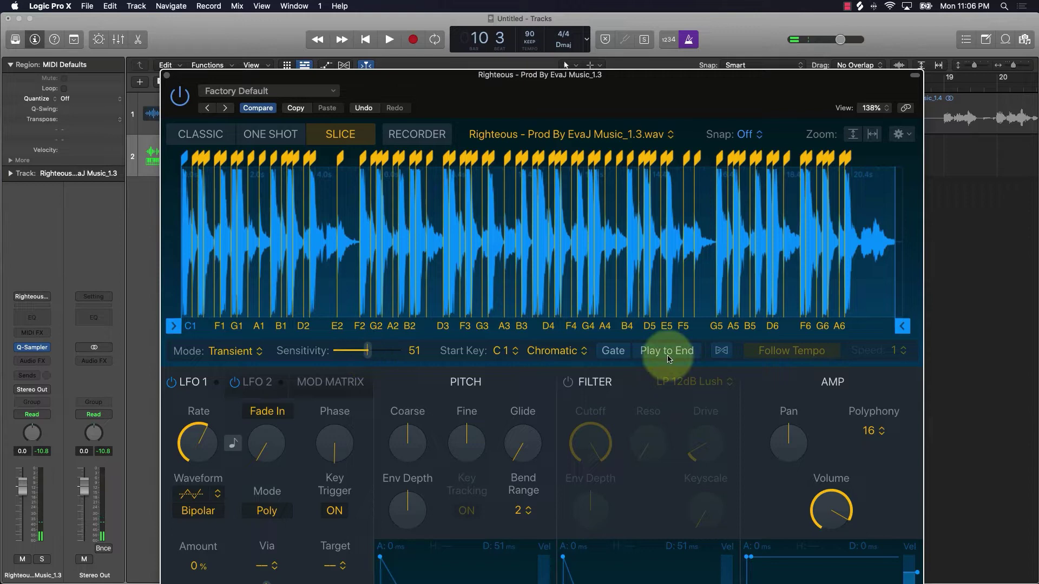
Turn on Follow Tempo with the Flex button so the loop matches the project tempo.
left_click(722, 353)
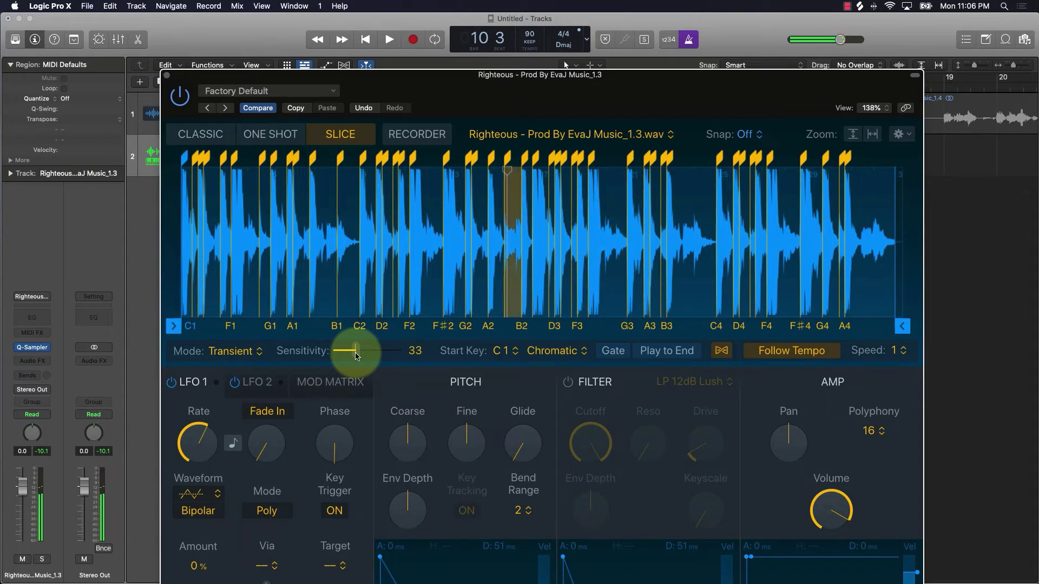
Switch Quick Sampler from Slice to Classic mode, playing the whole Righteous sample from A#3.
left_click(203, 134)
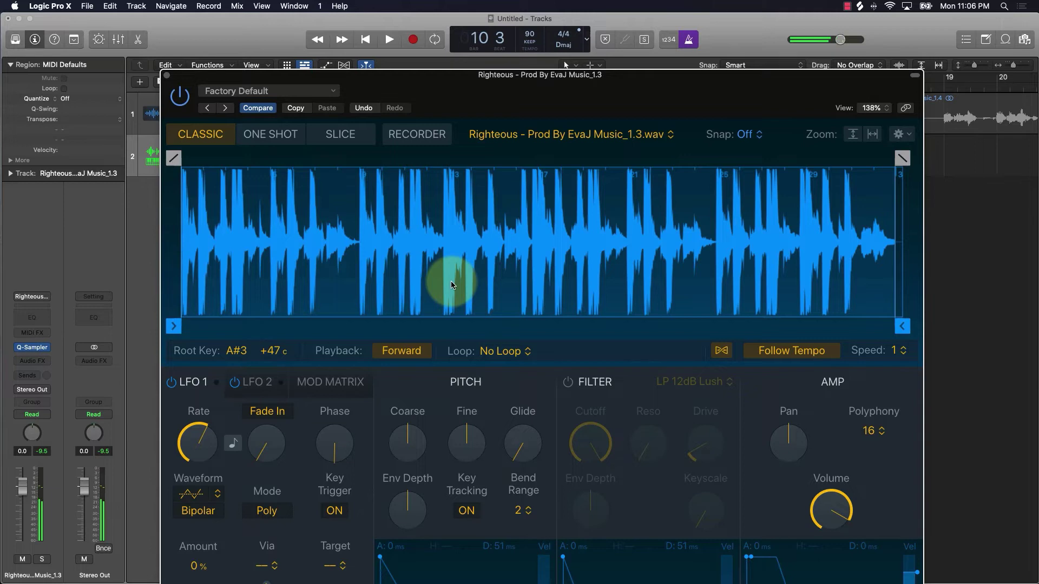
Try One Shot, return to Classic, and toggle the Flex button until Follow Tempo stays on.
left_click(272, 136)
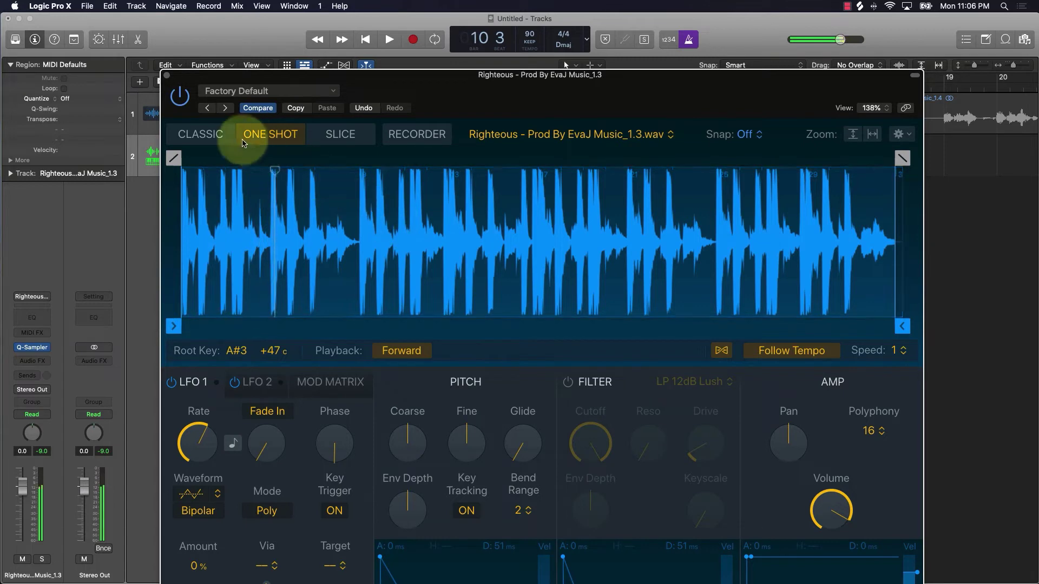
left_click(222, 135)
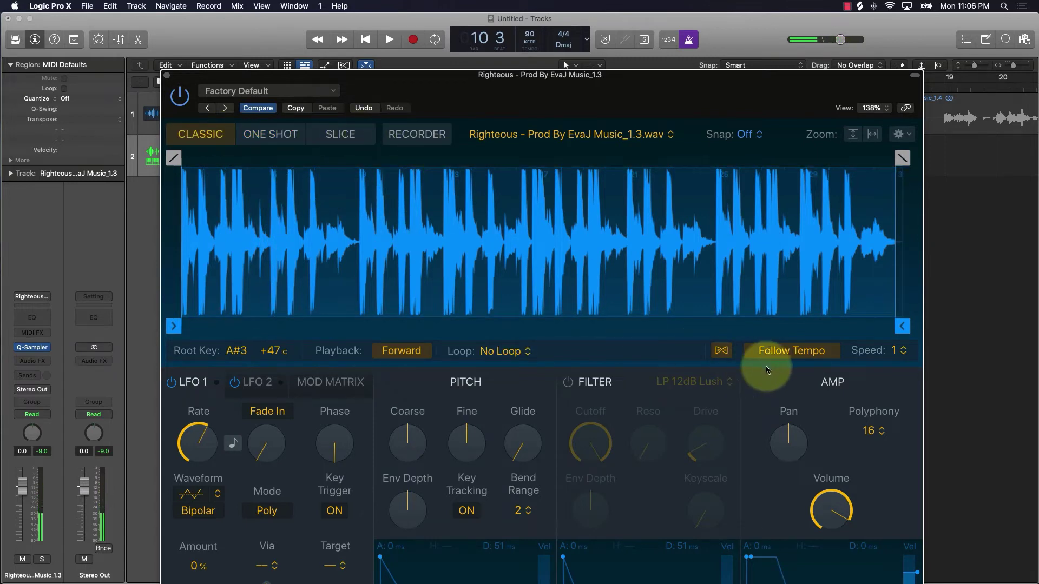
left_click(723, 351)
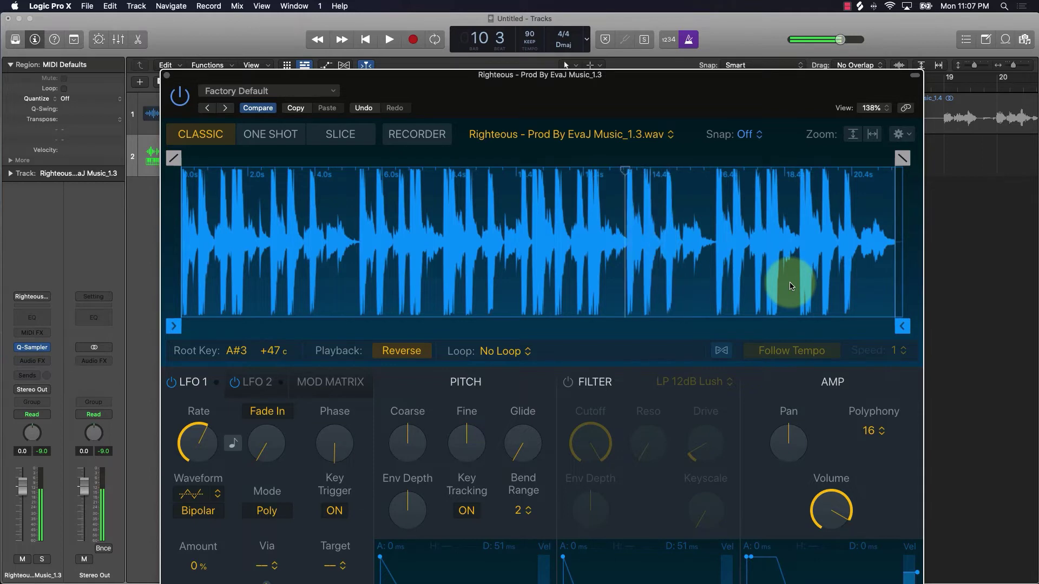
left_click(721, 351)
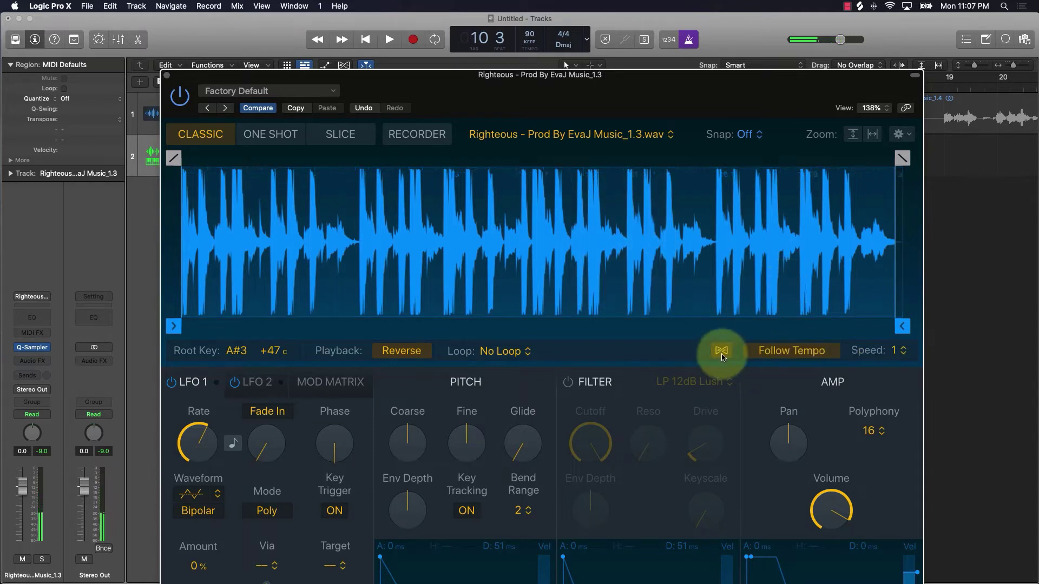
left_click(721, 350)
left_click(721, 351)
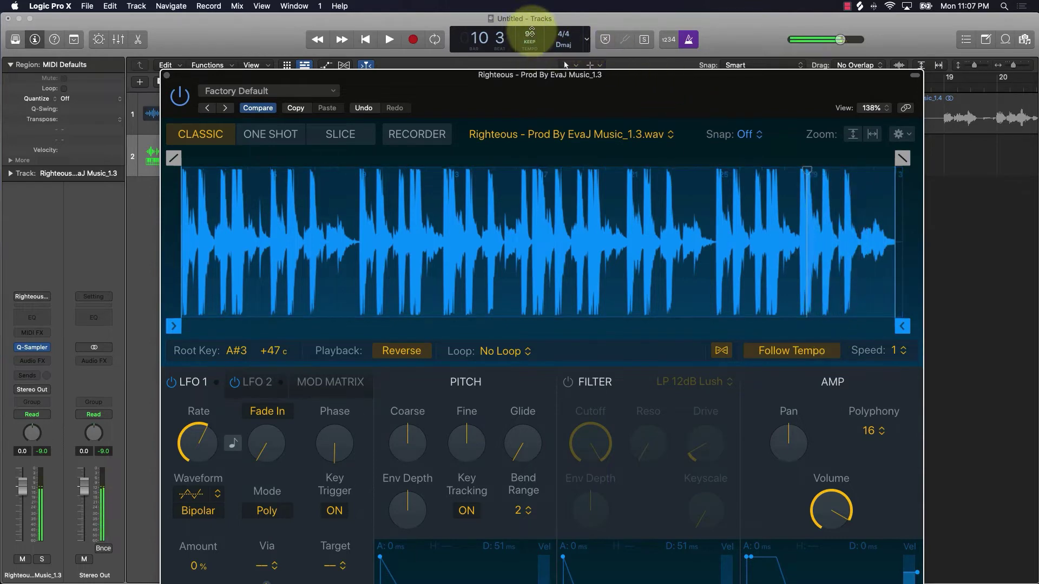
mouse_move(893, 272)
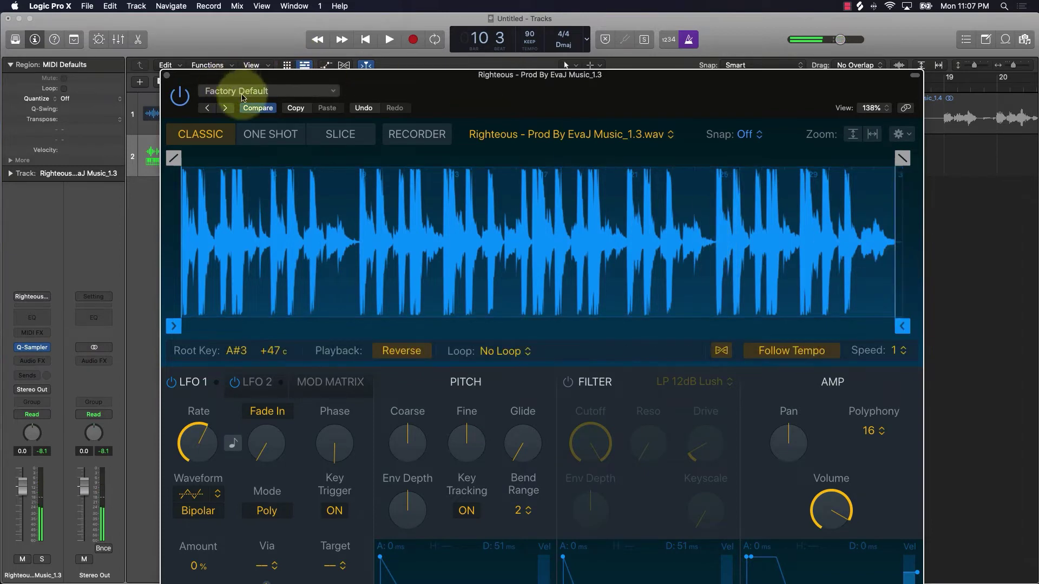
Close Quick Sampler and create software instrument track Inst 2 with Sampler (Multi-Sample) Stereo.
left_click(167, 76)
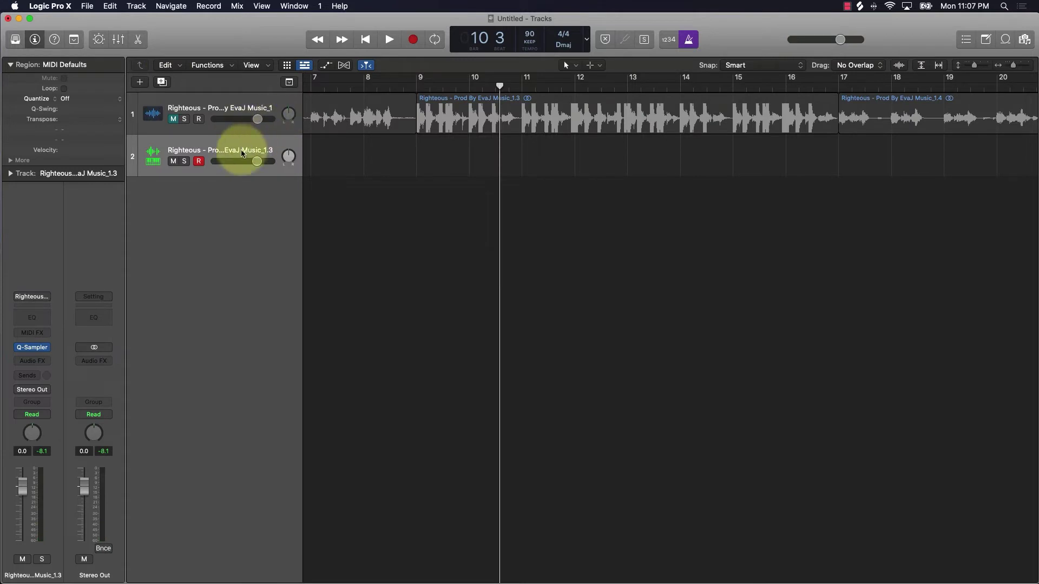
left_click(141, 85)
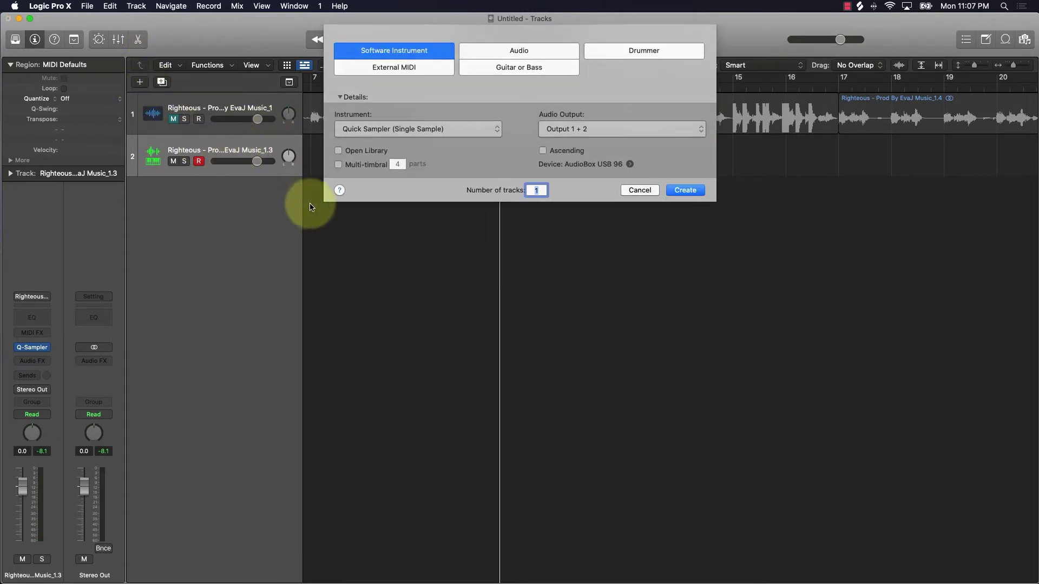
left_click(400, 130)
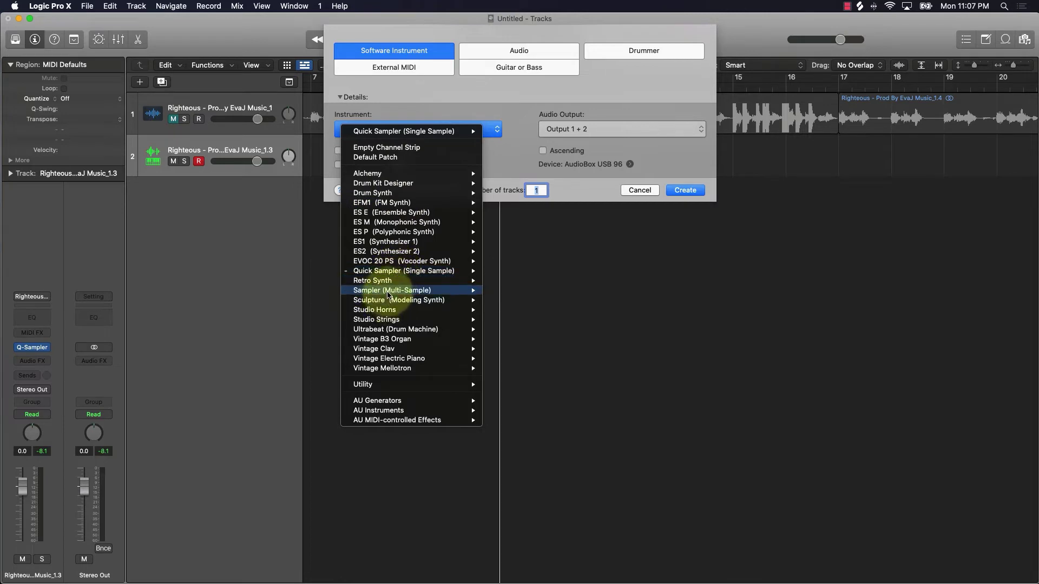
mouse_move(455, 290)
left_click(514, 304)
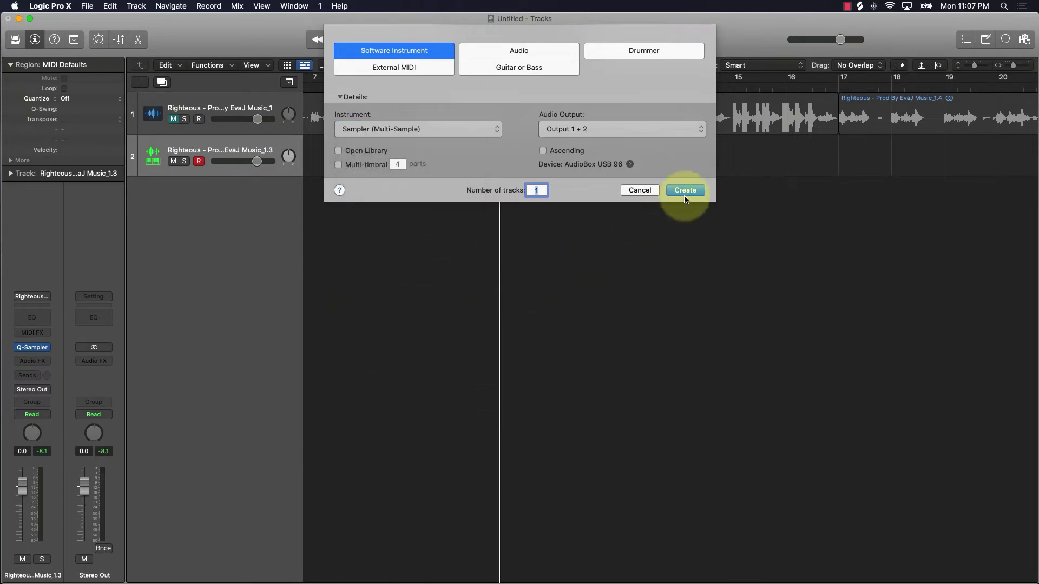
left_click(685, 190)
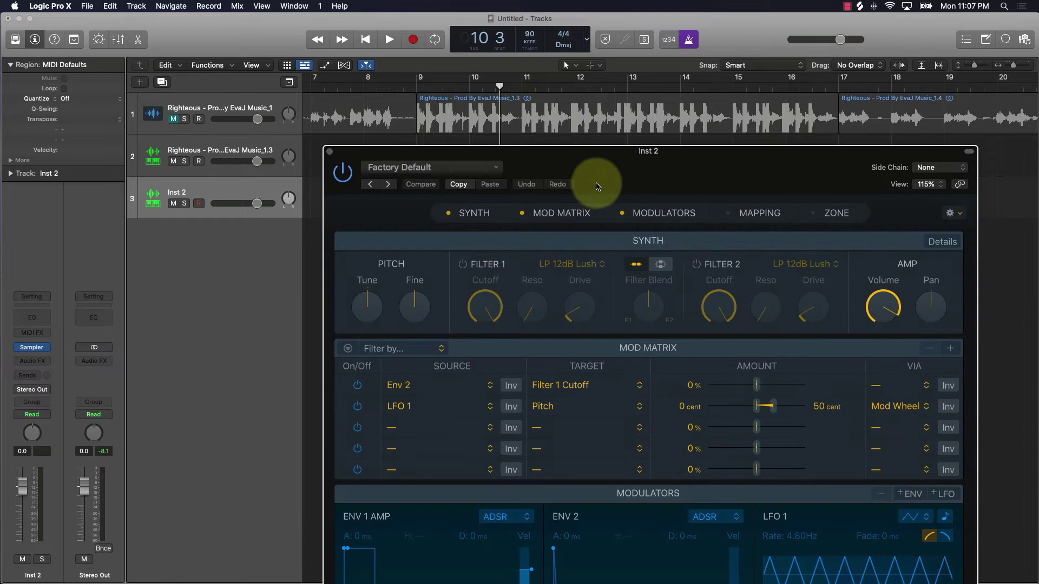
Move the Sampler window, show its Mapping and Zone panels, and open the Loop Browser.
left_click_drag(710, 158, 504, 70)
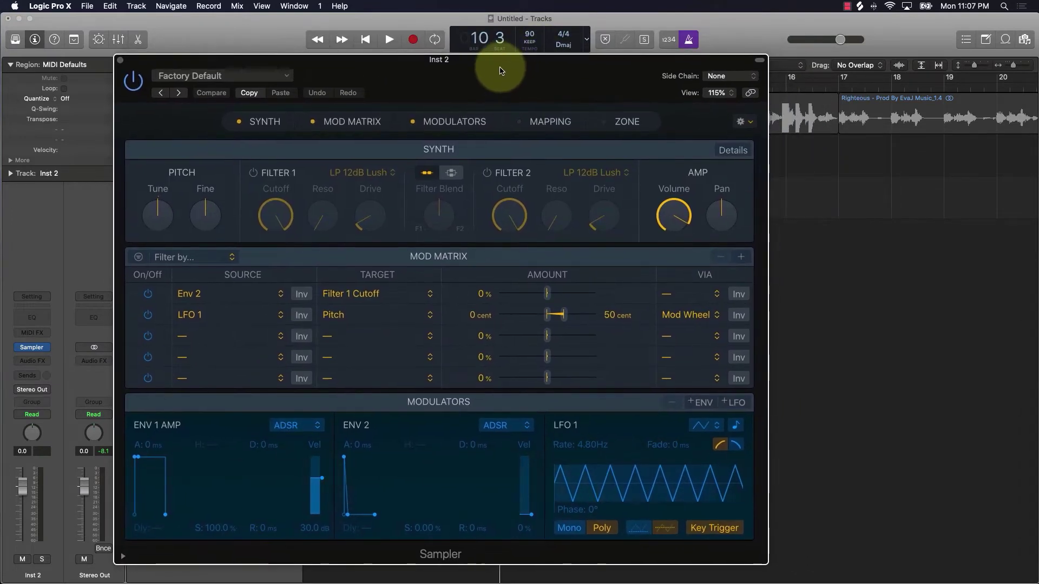
left_click(563, 127)
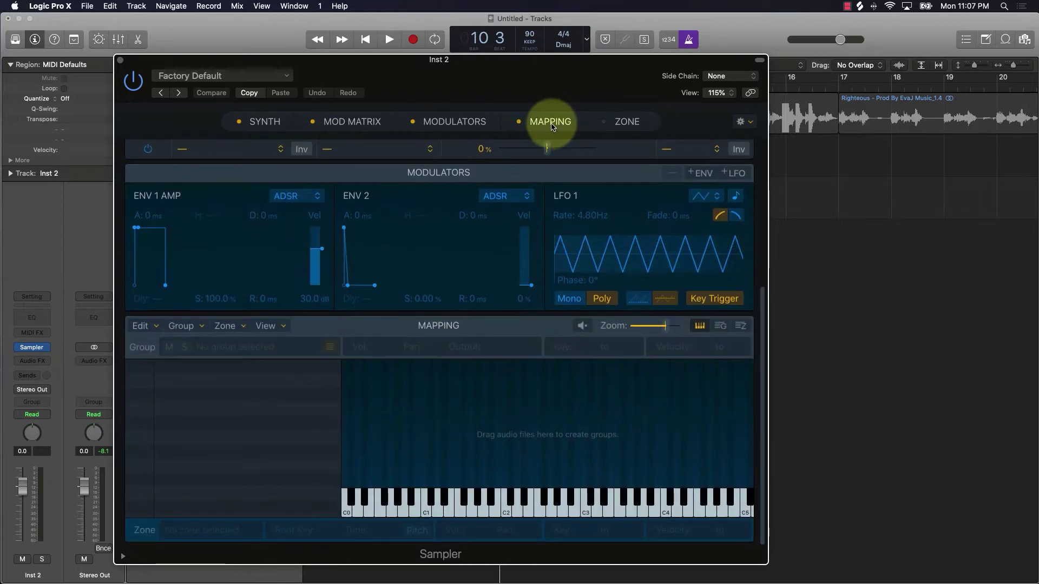
left_click(619, 122)
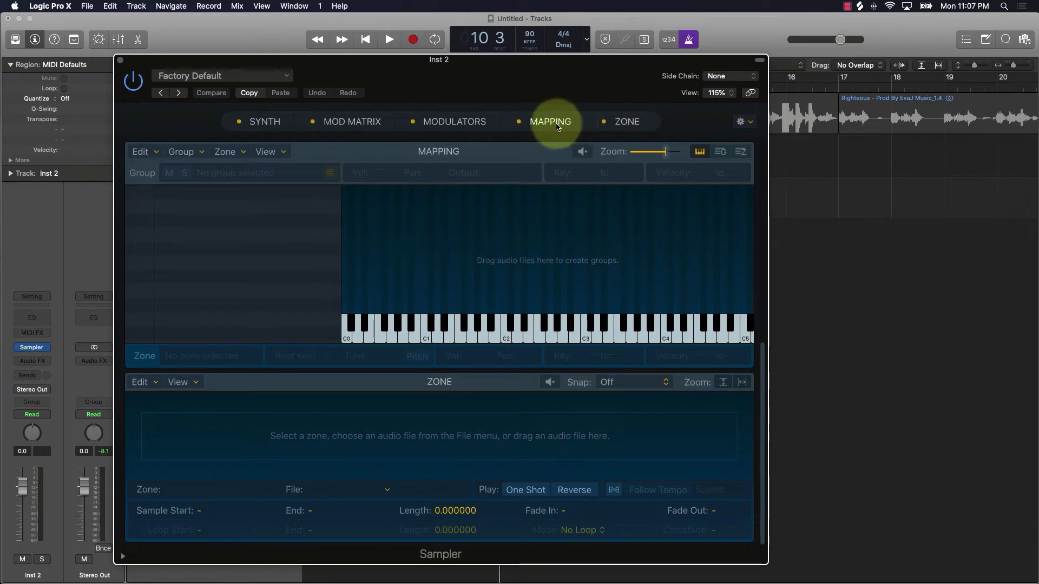
left_click(1005, 41)
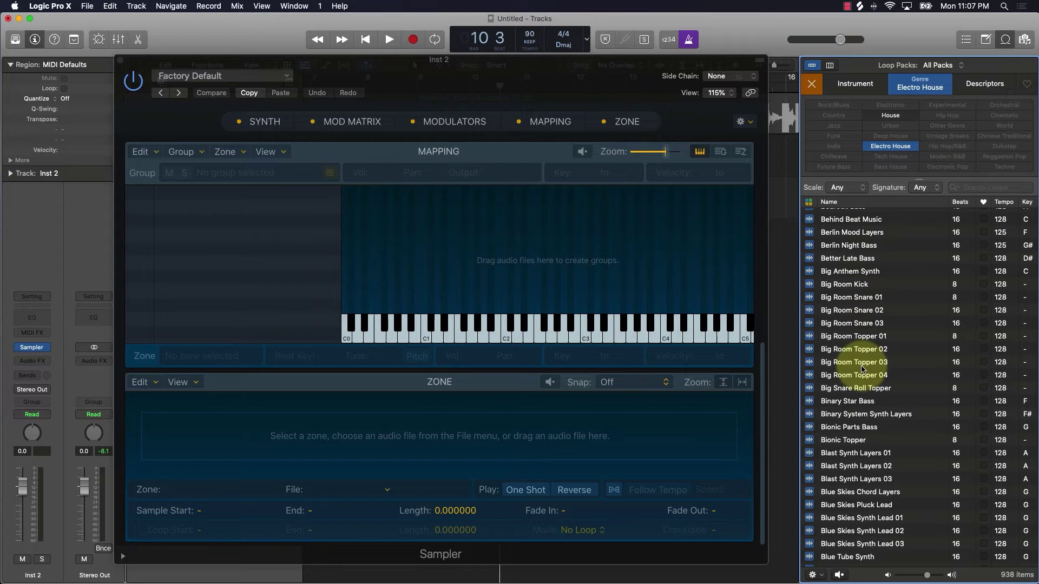
Map Boomer FX 40 onto key C1 and audition it.
scroll(861, 363, "down", 10)
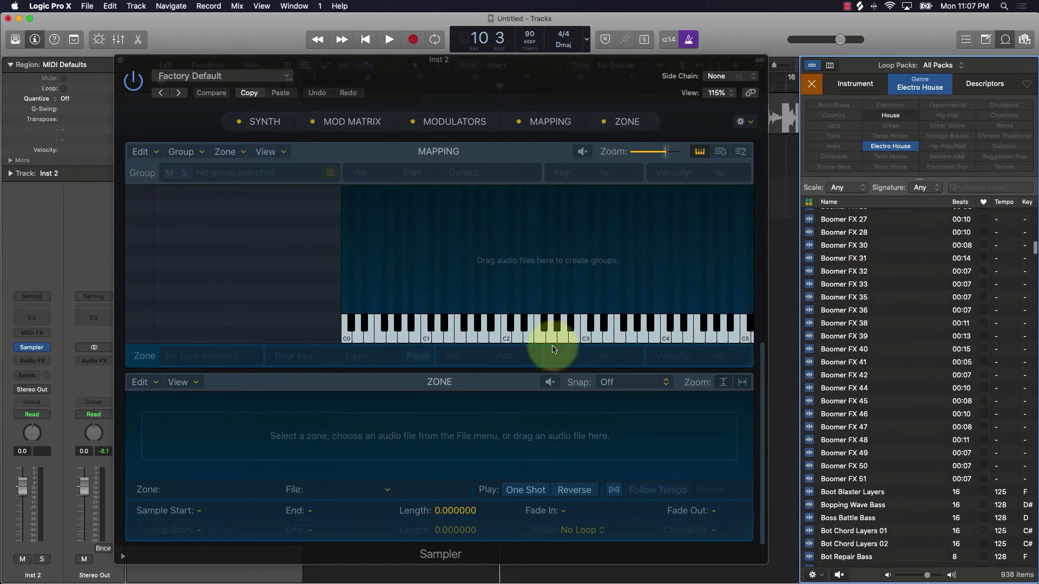
left_click_drag(836, 352, 427, 335)
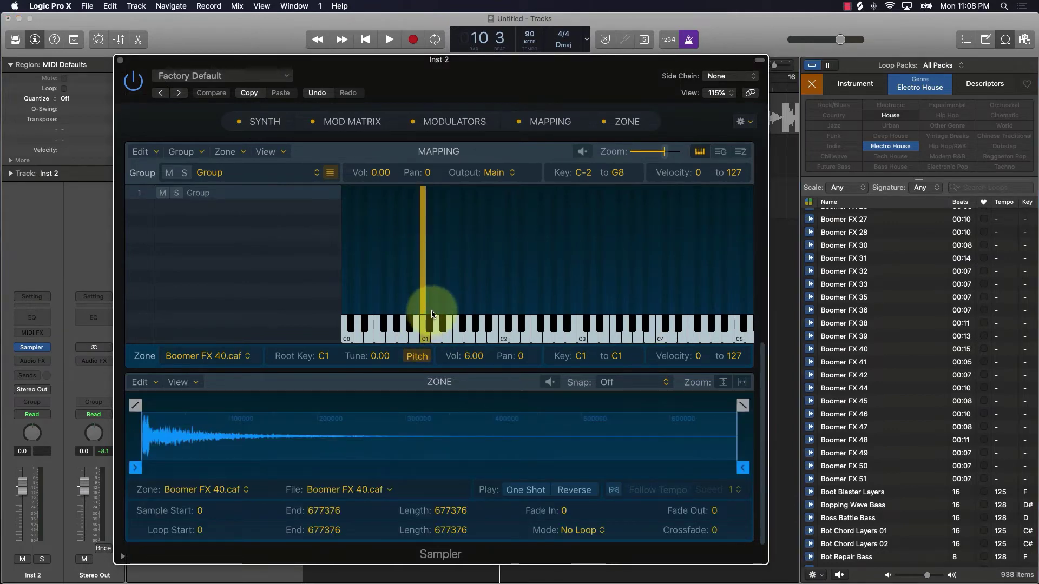
left_click(432, 314)
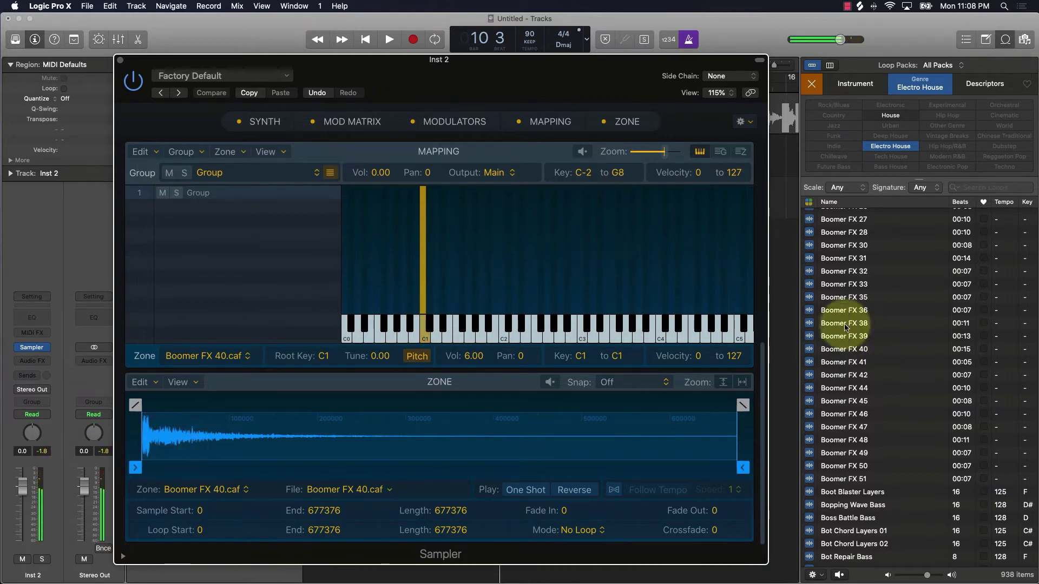
Map Boomer FX 38, 30, 49 and Boot Blaster Layers onto C#1 through E1, auditioning E1 twice.
left_click_drag(839, 302, 435, 330)
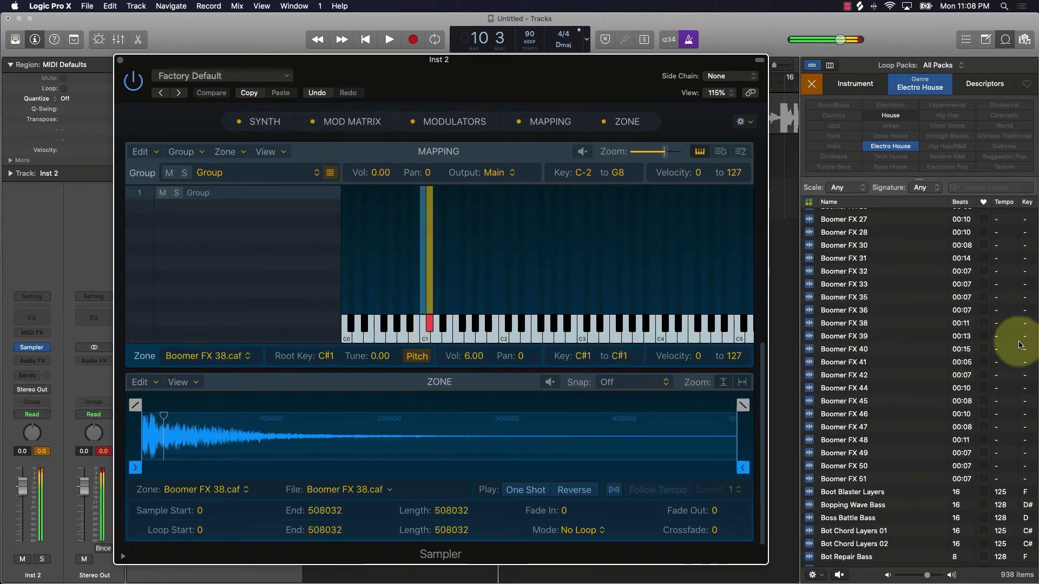
left_click_drag(872, 246, 436, 329)
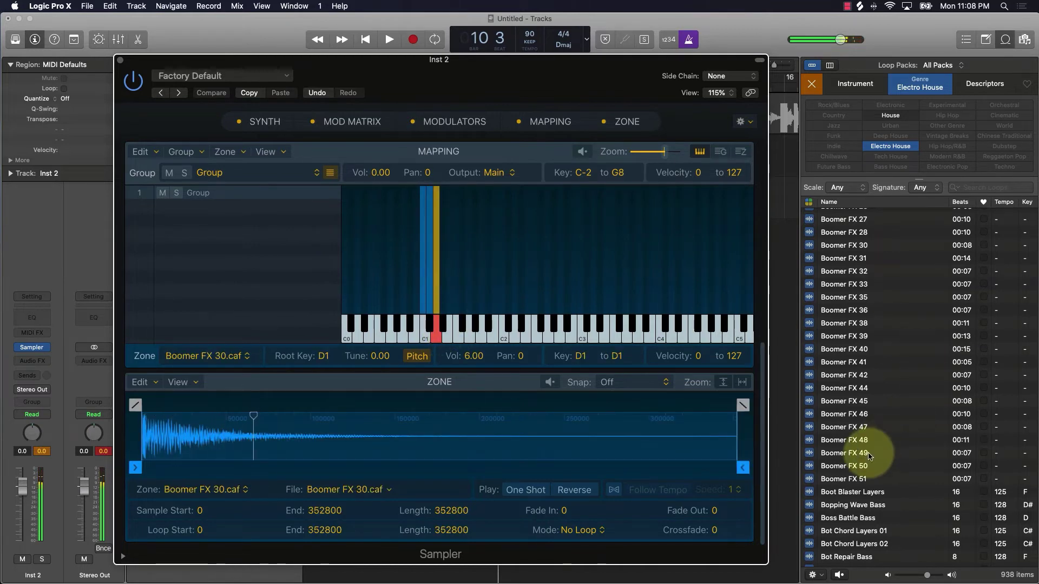
left_click_drag(855, 454, 442, 311)
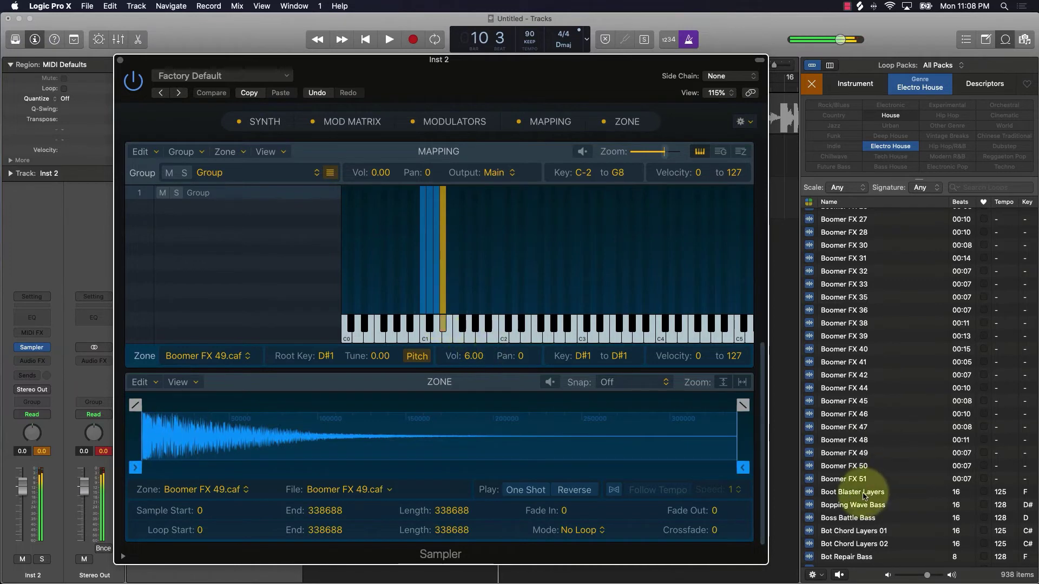
left_click_drag(859, 492, 450, 330)
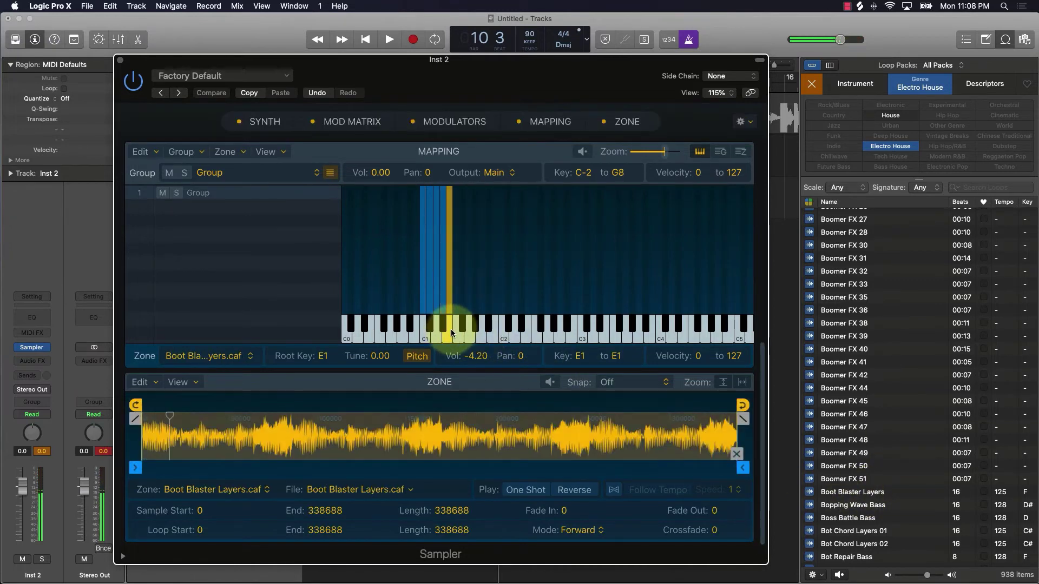
left_click(451, 330)
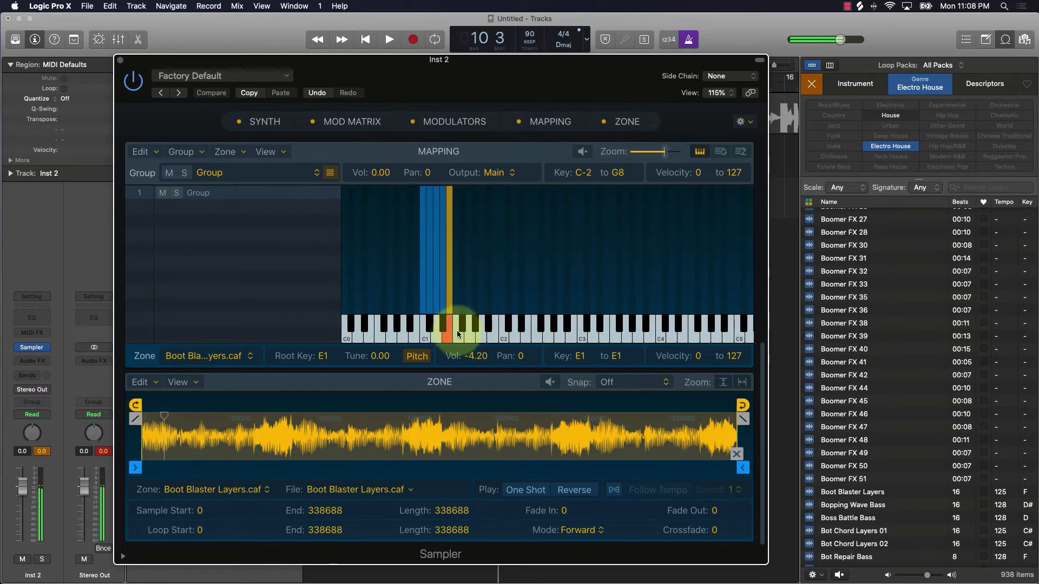
left_click(458, 331)
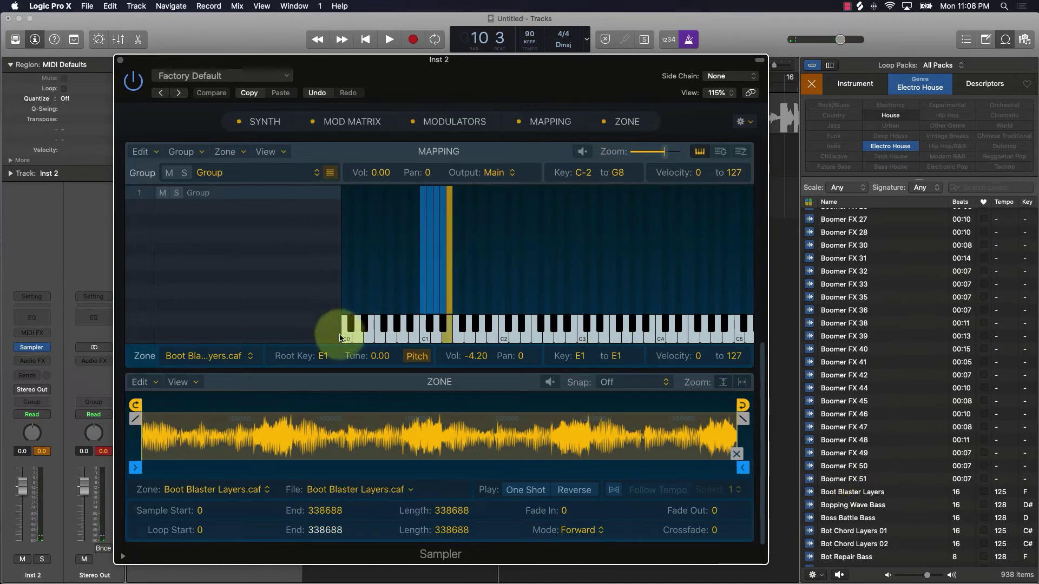
Switch the zone to one-shot playback and make the sample play in reverse.
scroll(644, 327, "right", 4)
scroll(641, 332, "right", 4)
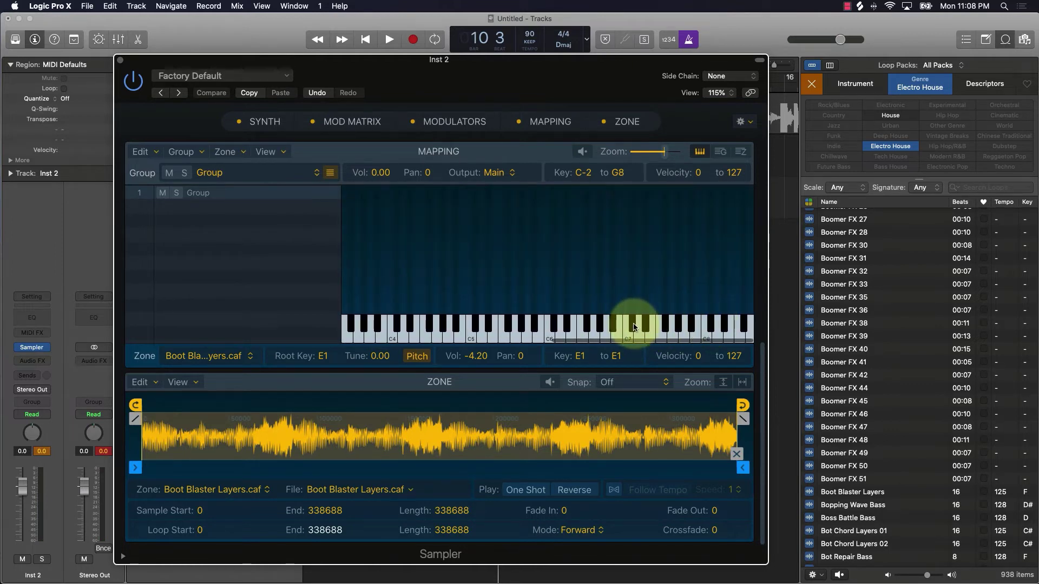
scroll(633, 324, "left", 5)
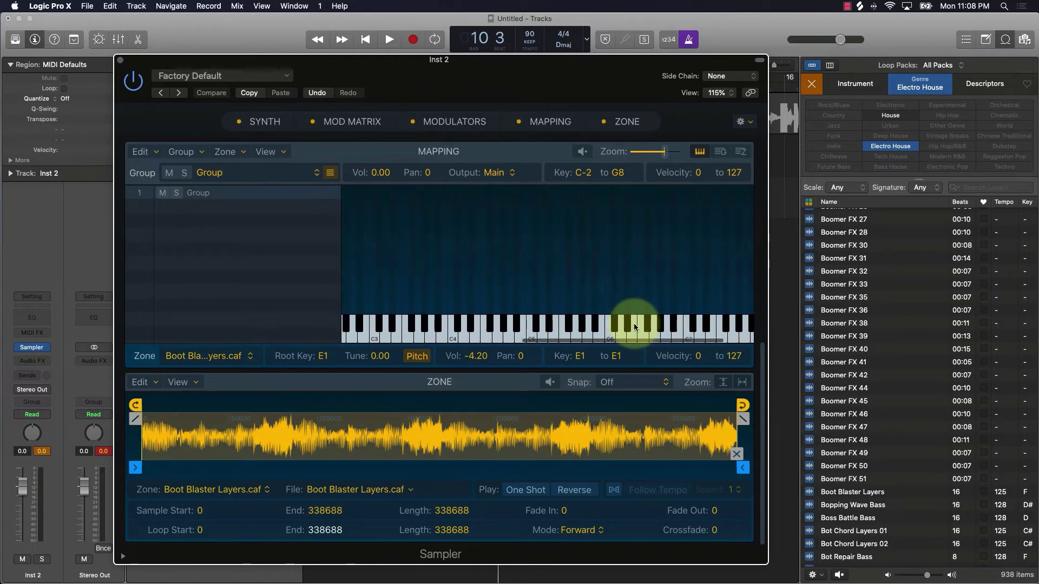
left_click(515, 488)
left_click(576, 491)
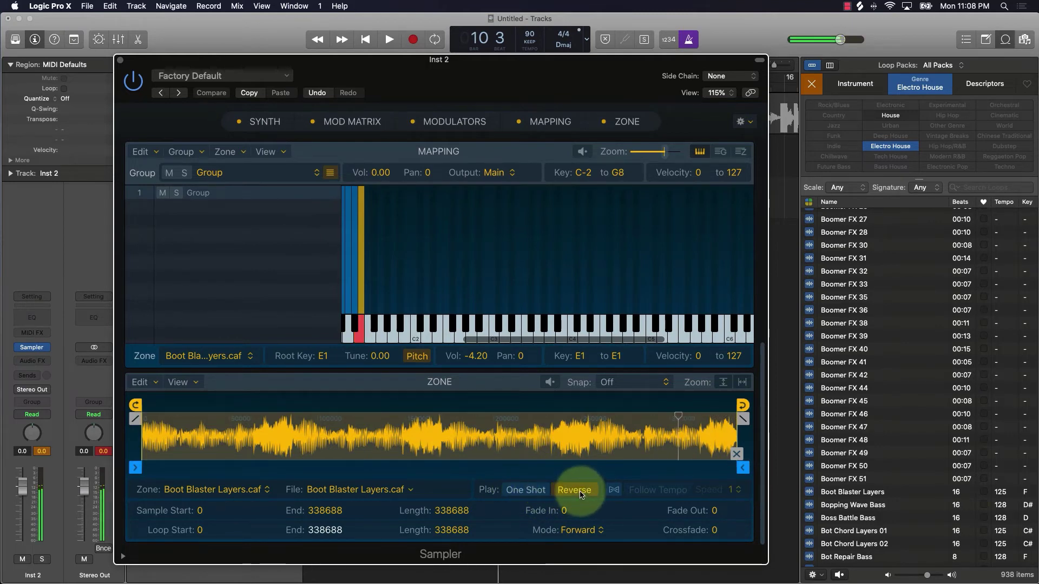
Toggle Follow Tempo on and off, toggle Reverse again, and open the plug-in settings list.
left_click(616, 491)
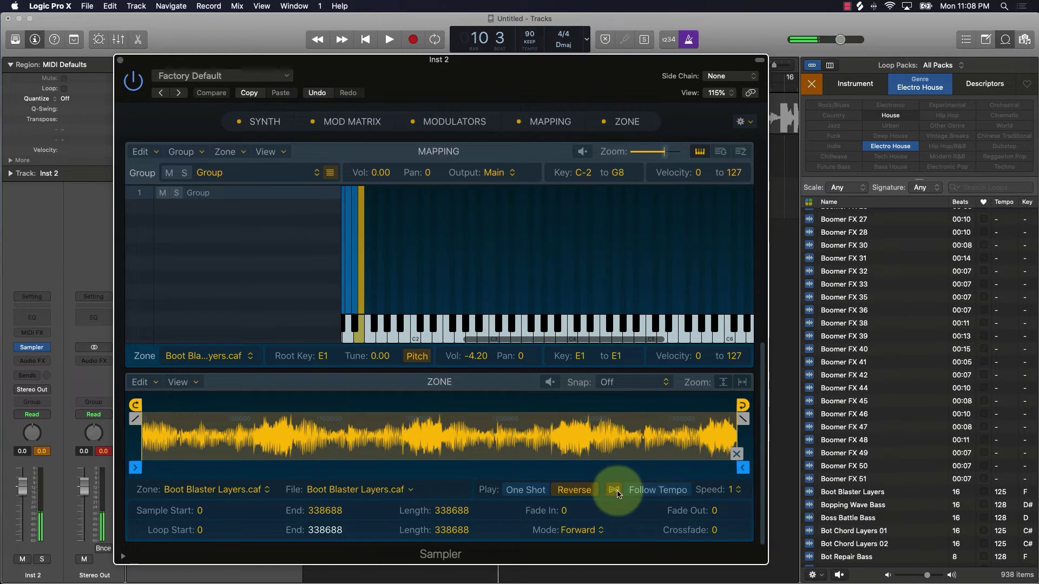
left_click(661, 492)
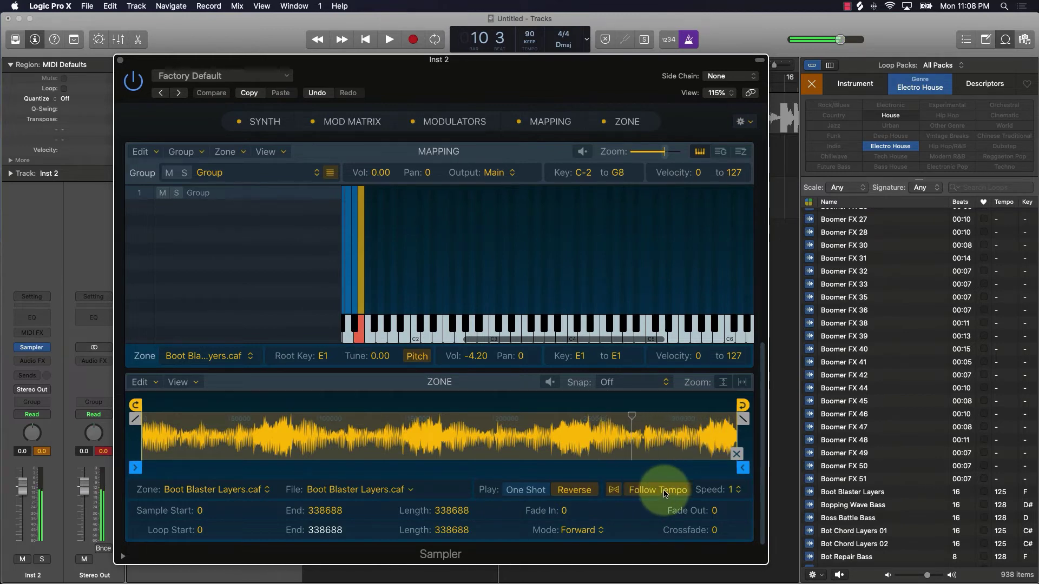
left_click(575, 491)
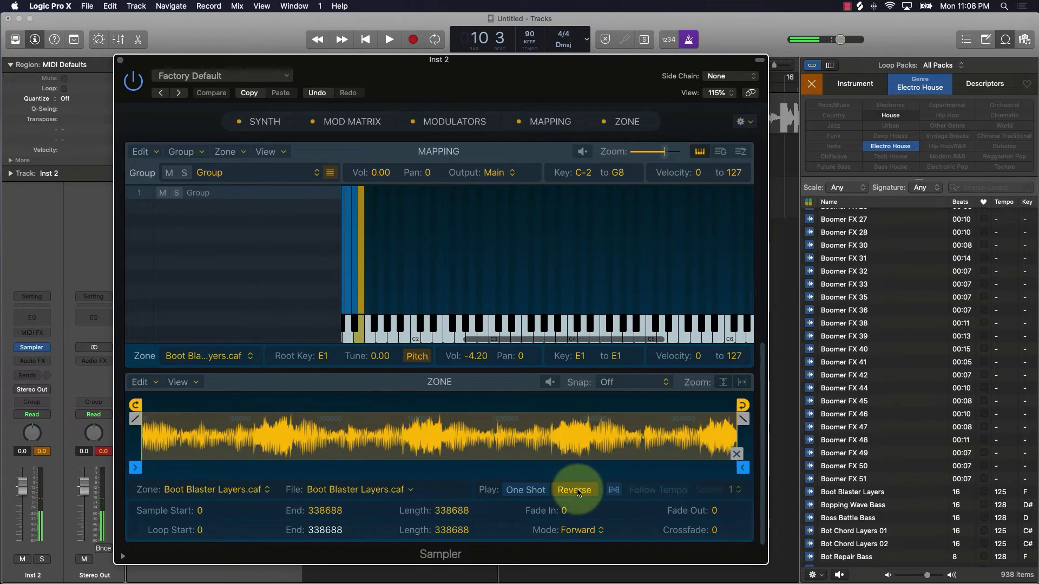
left_click(211, 76)
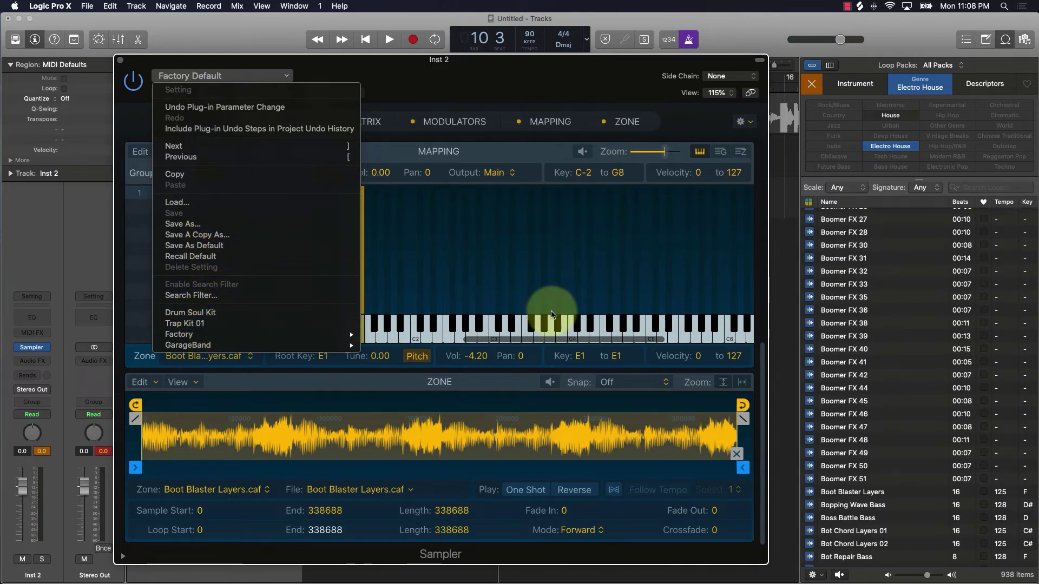
Close the Sampler, delete Inst 2 and the second Righteous track, and hide the Loop Browser.
left_click(477, 233)
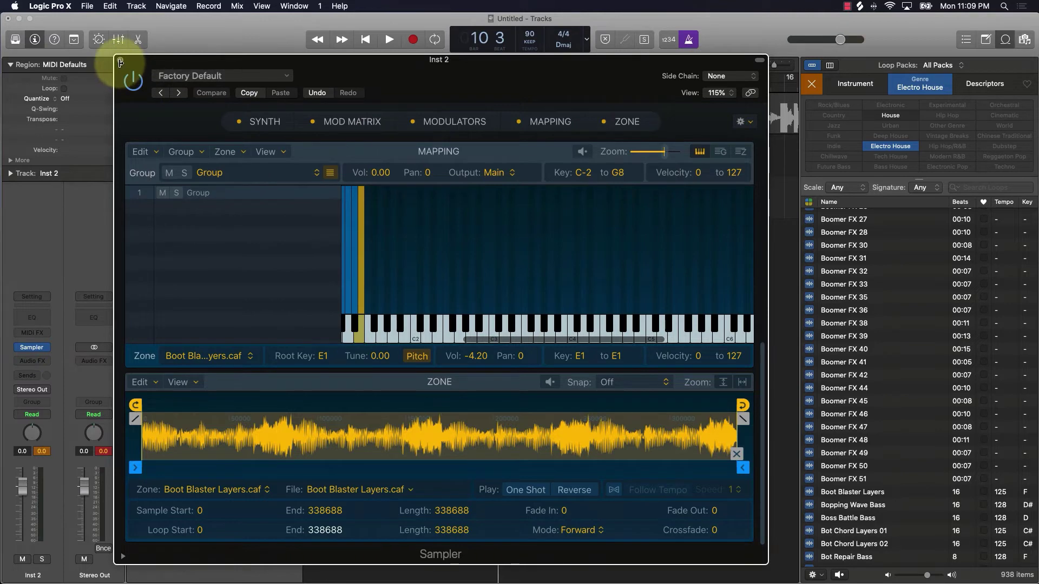
left_click(121, 61)
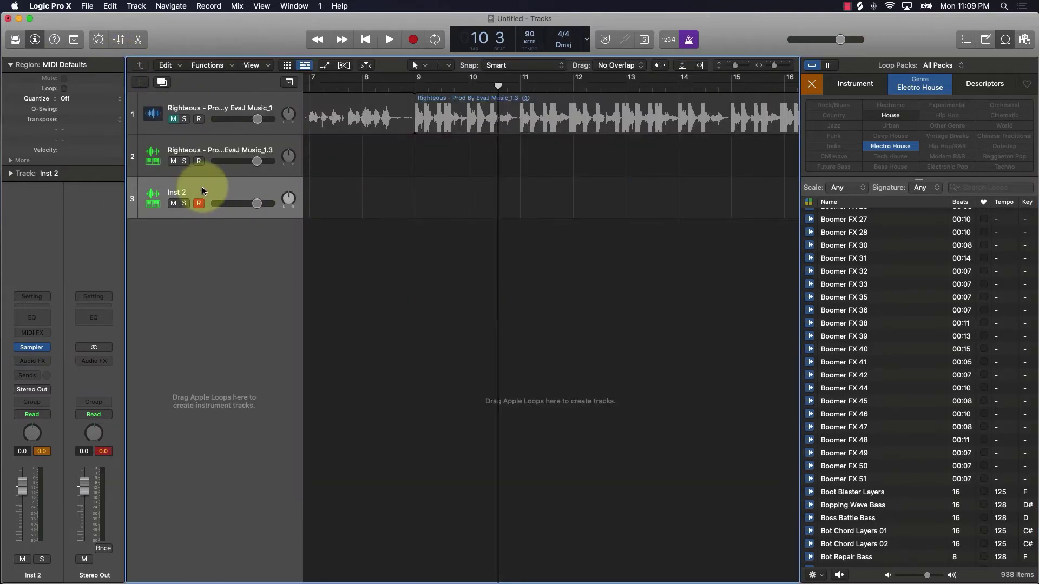
key("super+BackSpace")
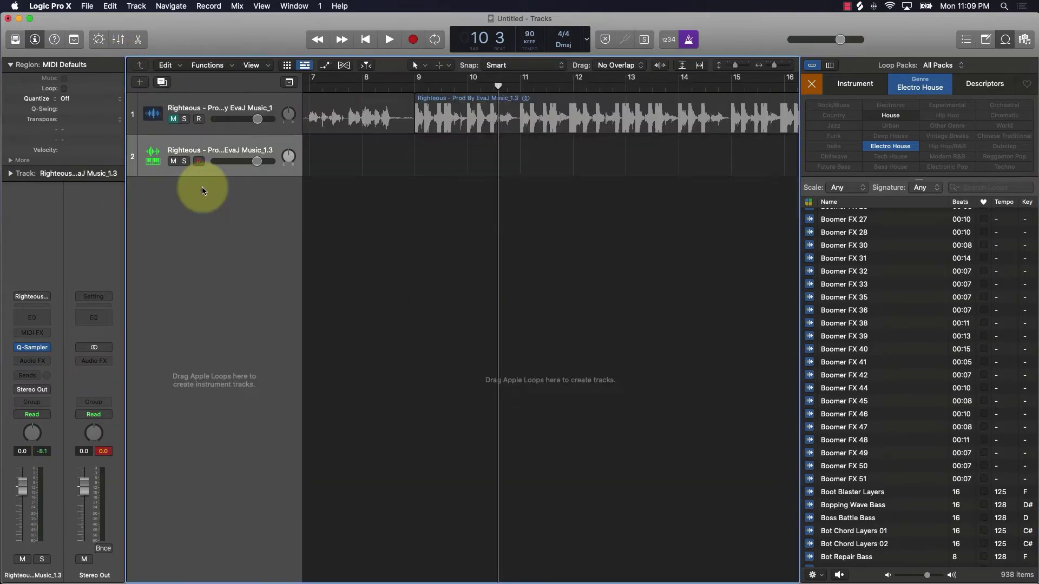
key("super+BackSpace")
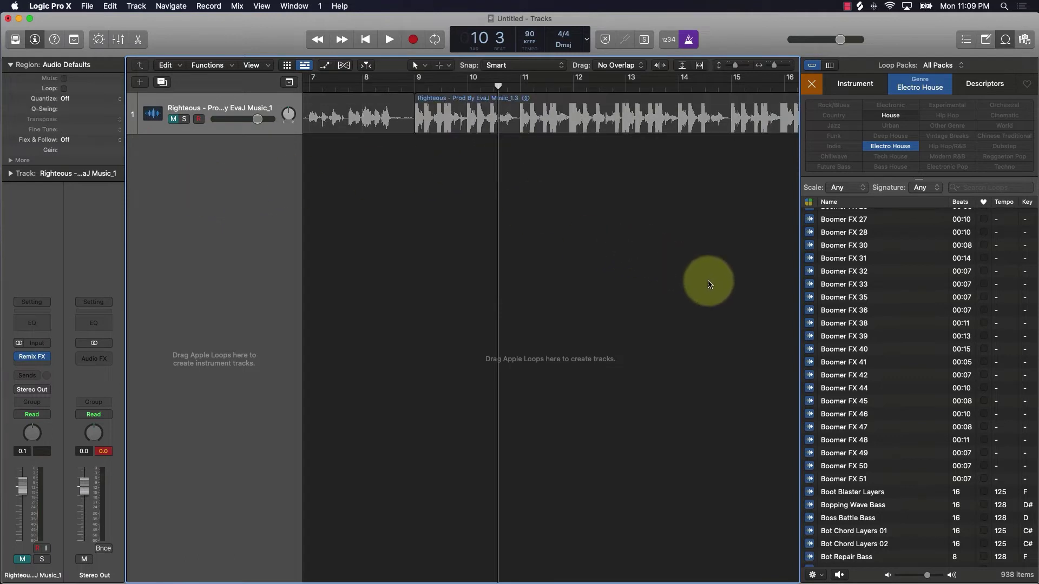
left_click(1005, 40)
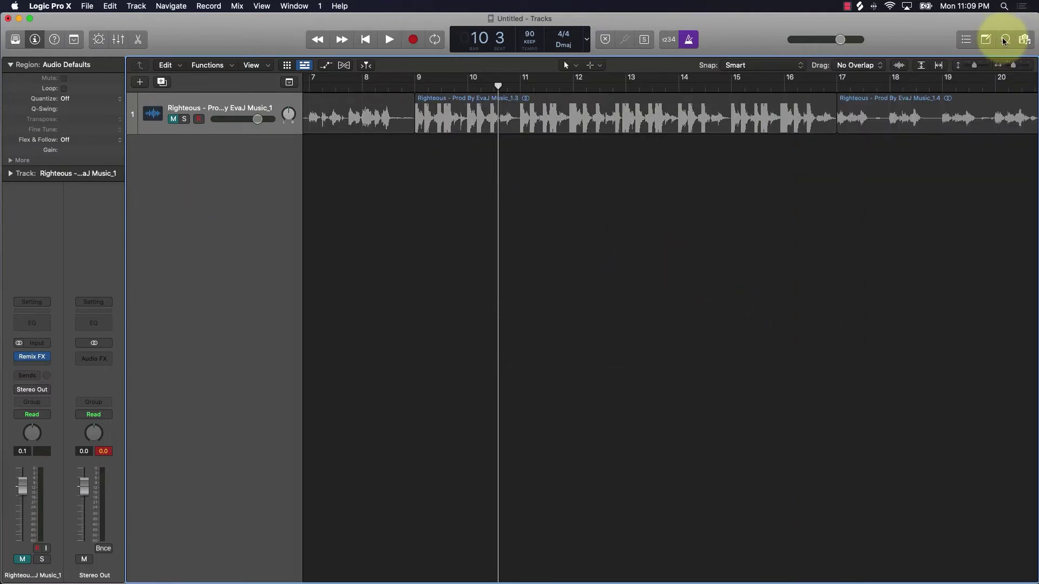
Read the Drum Synth notes on Apple's Logic Pro 10.5 page, then rewind Logic to bar 1.
mouse_move(243, 568)
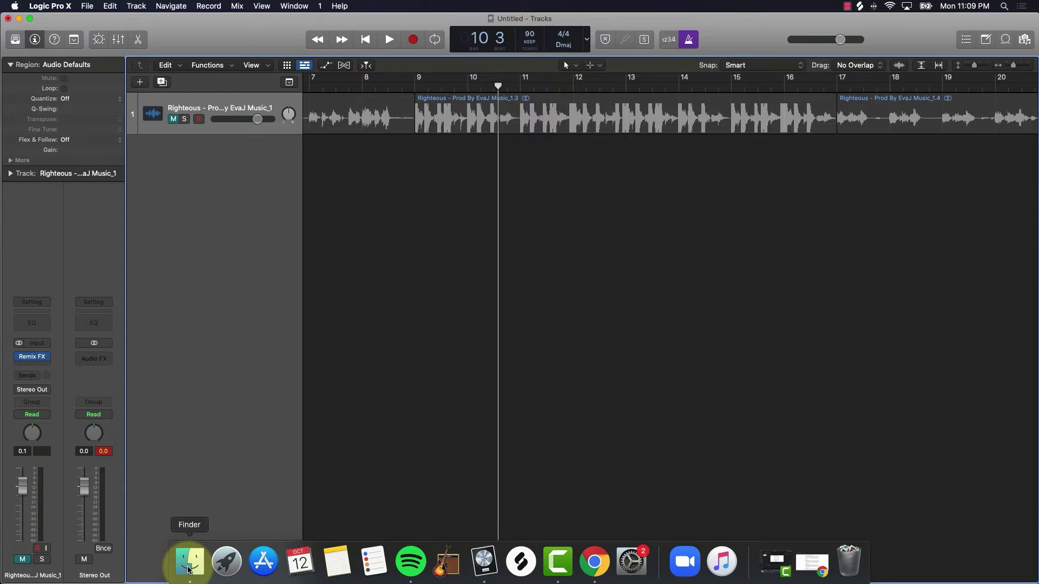
left_click(594, 562)
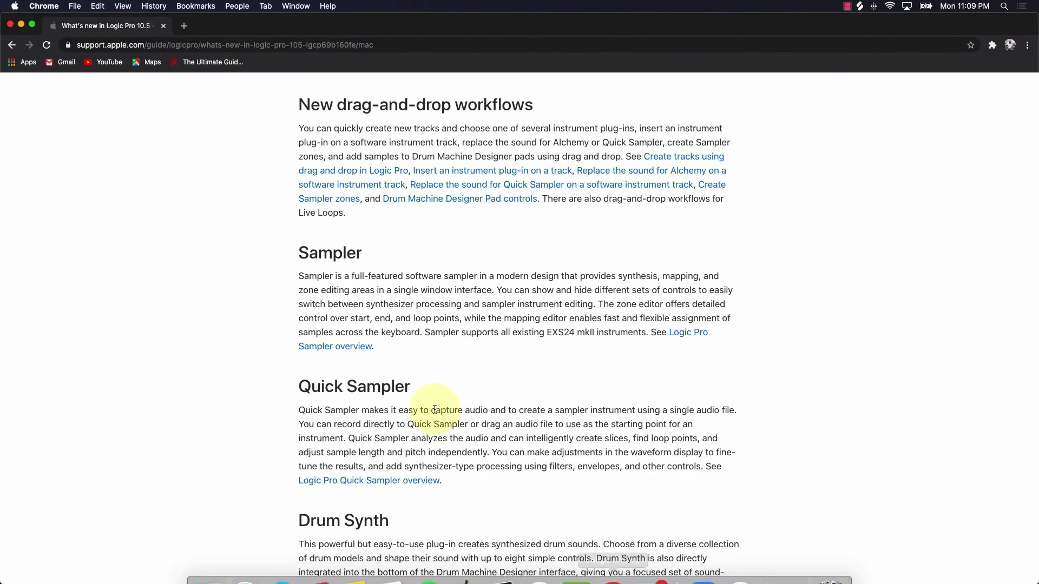
scroll(432, 411, "down", 10)
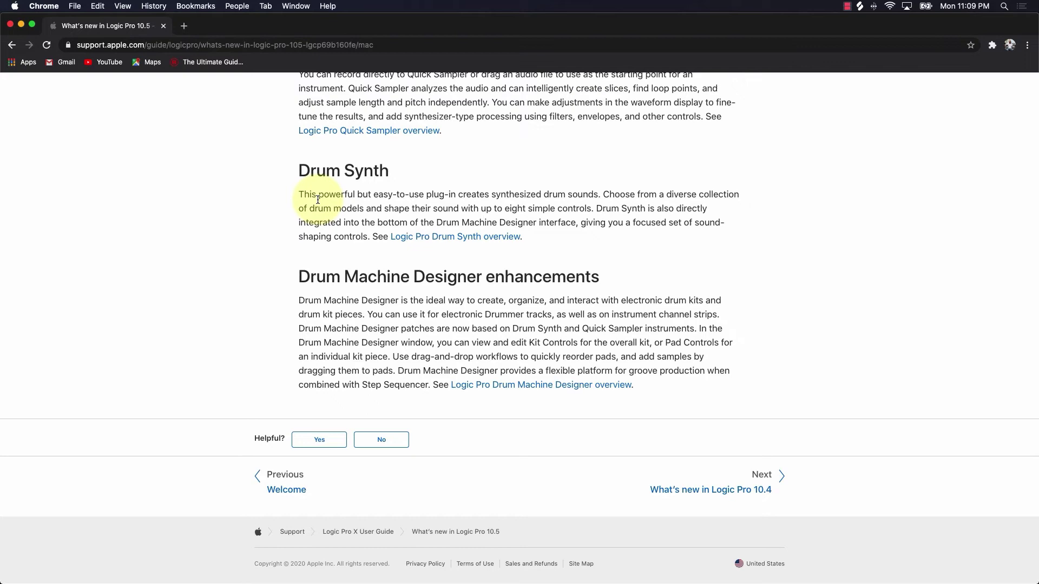
left_click(21, 25)
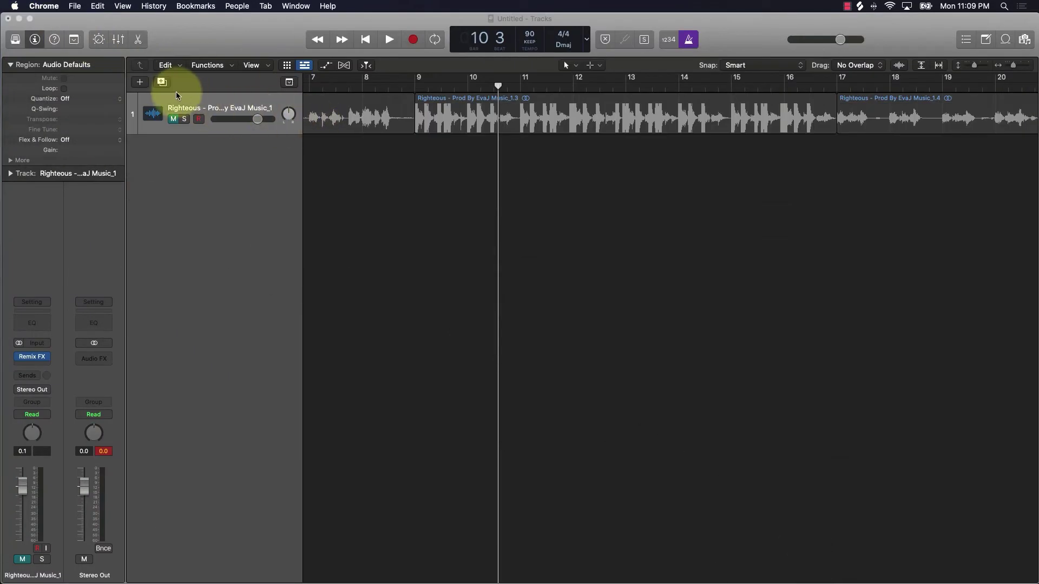
left_click(378, 192)
key("Return")
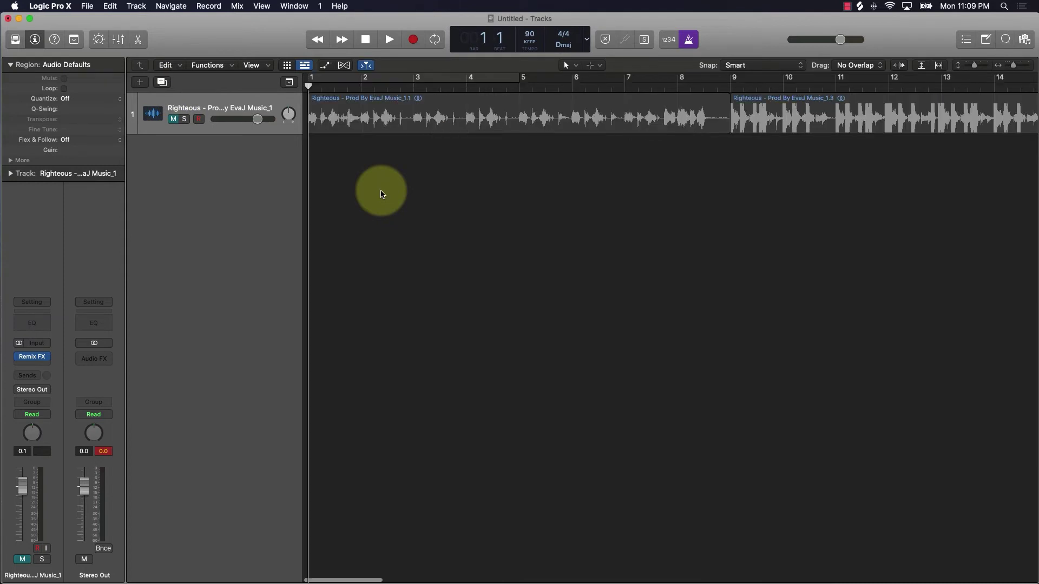
Create a software instrument track with Drum Synth, loading the Heavy Kick sound.
left_click(140, 83)
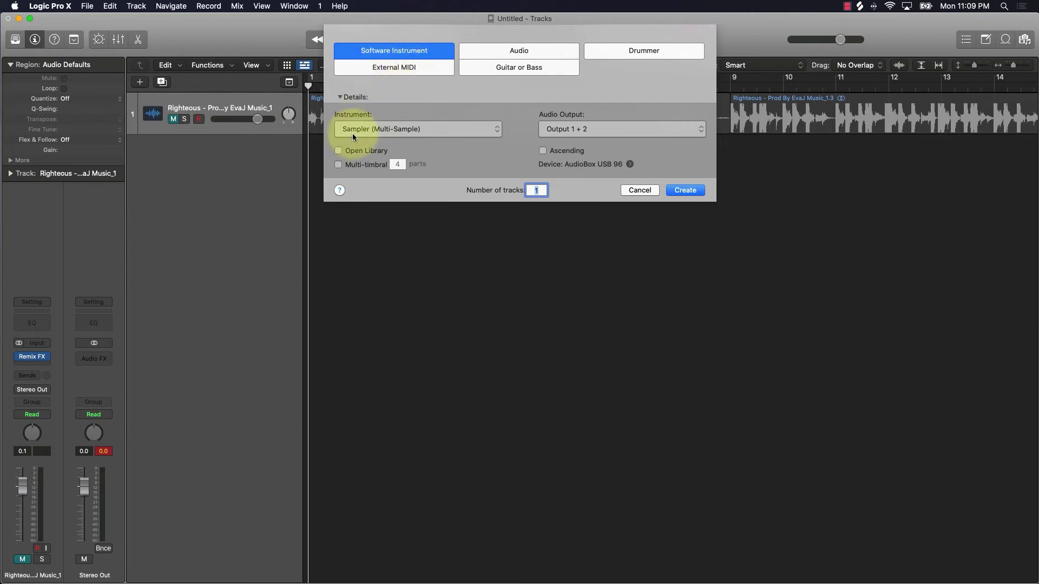
left_click(371, 129)
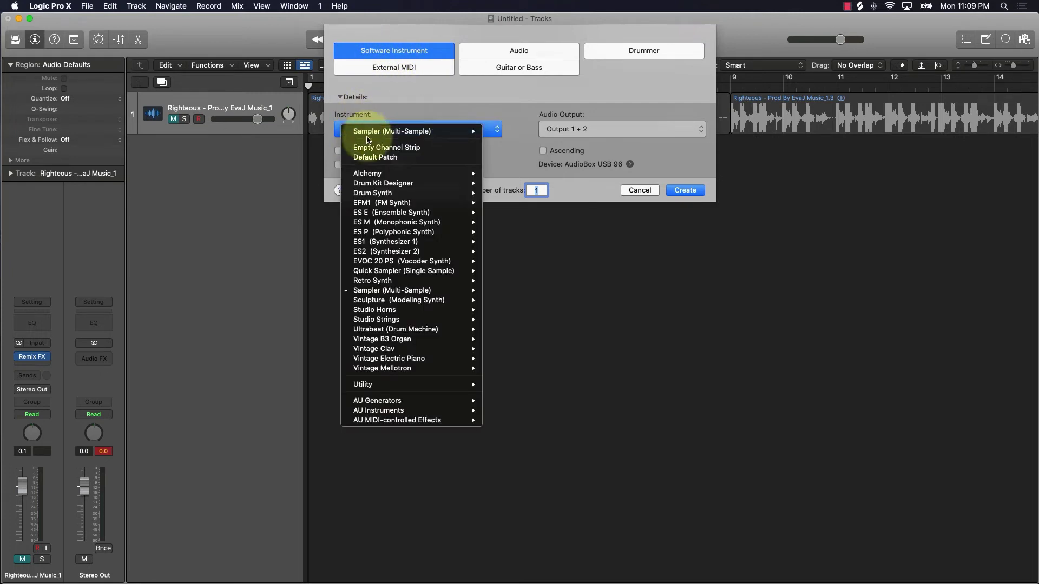
mouse_move(373, 193)
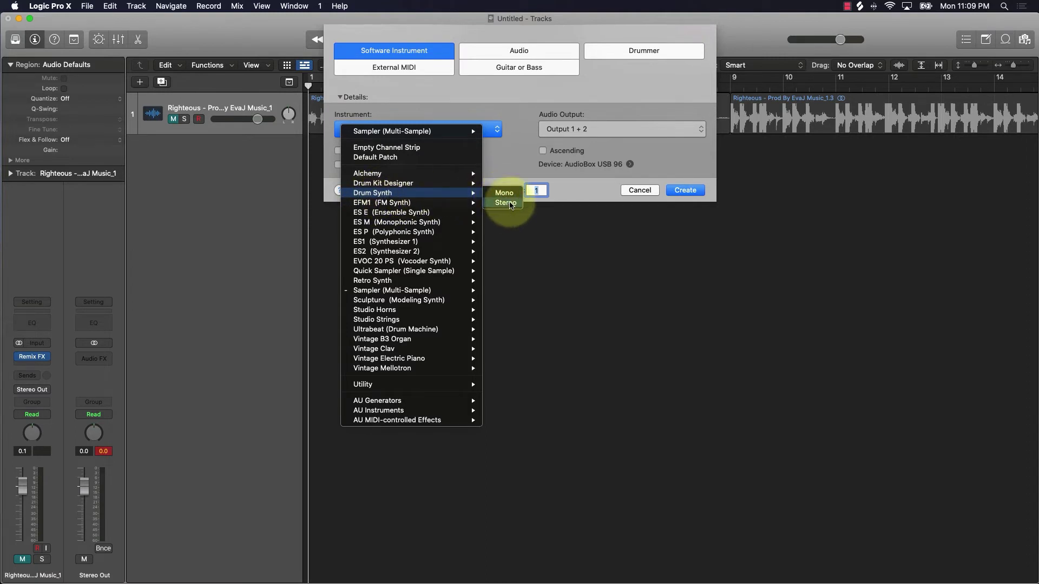
left_click(513, 204)
left_click(684, 190)
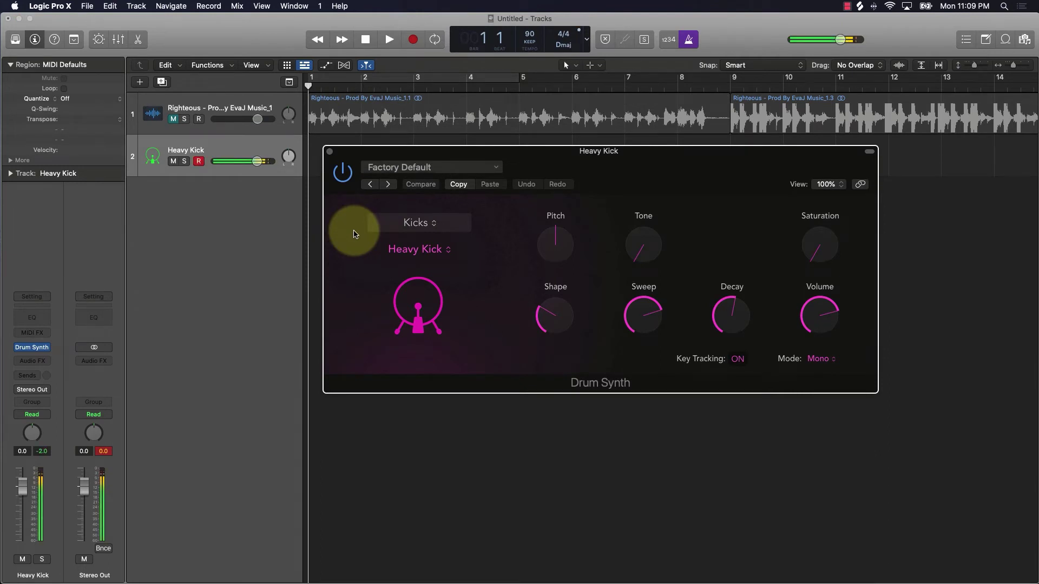
Set the Heavy Kick decay, trying 41.5% and 86% before settling on 58.5%.
left_click_drag(695, 169, 725, 202)
mouse_move(758, 352)
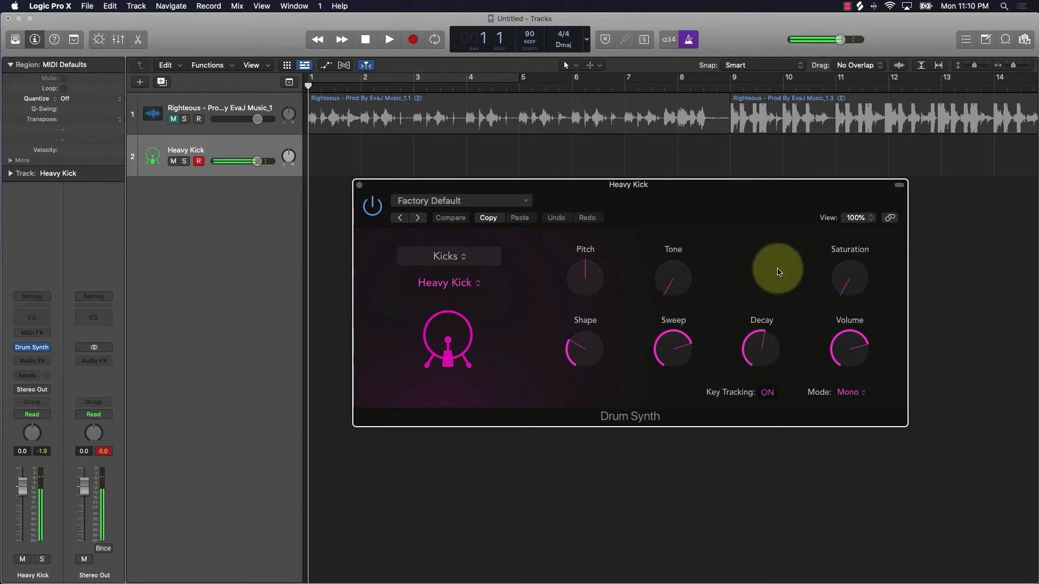
left_click_drag(773, 341, 765, 365)
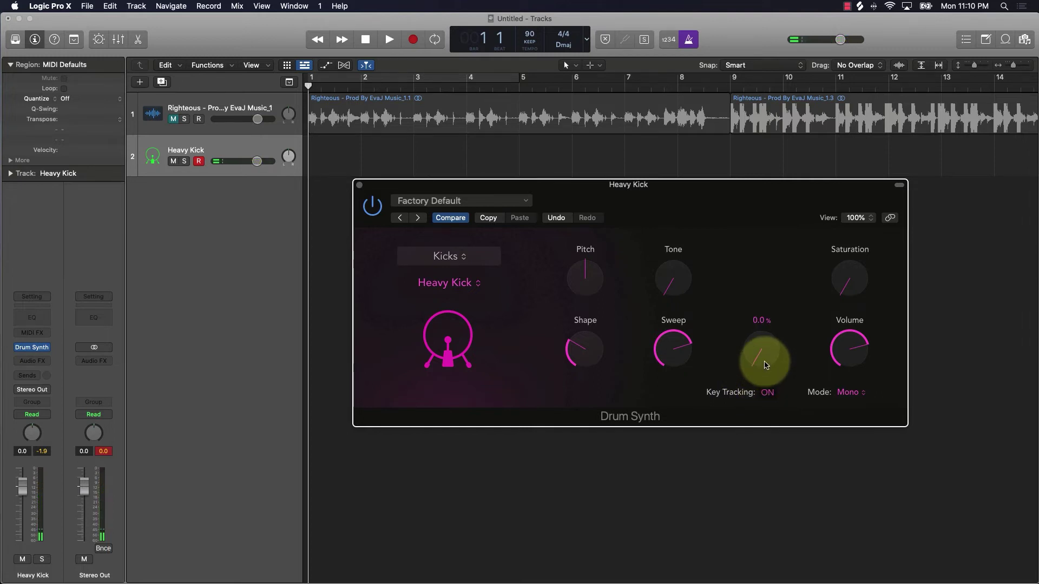
left_click_drag(765, 365, 742, 327)
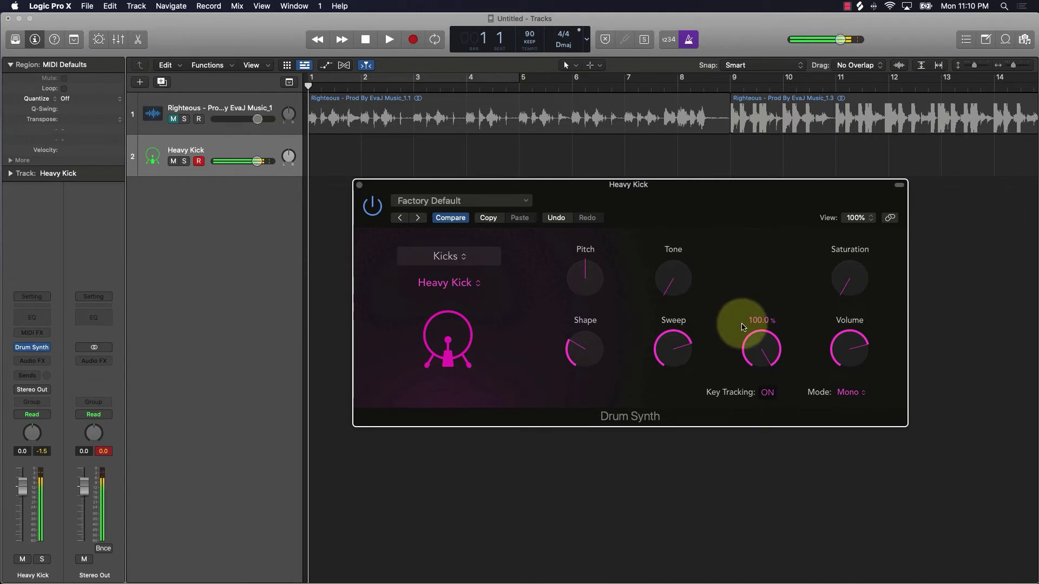
left_click_drag(743, 327, 763, 406)
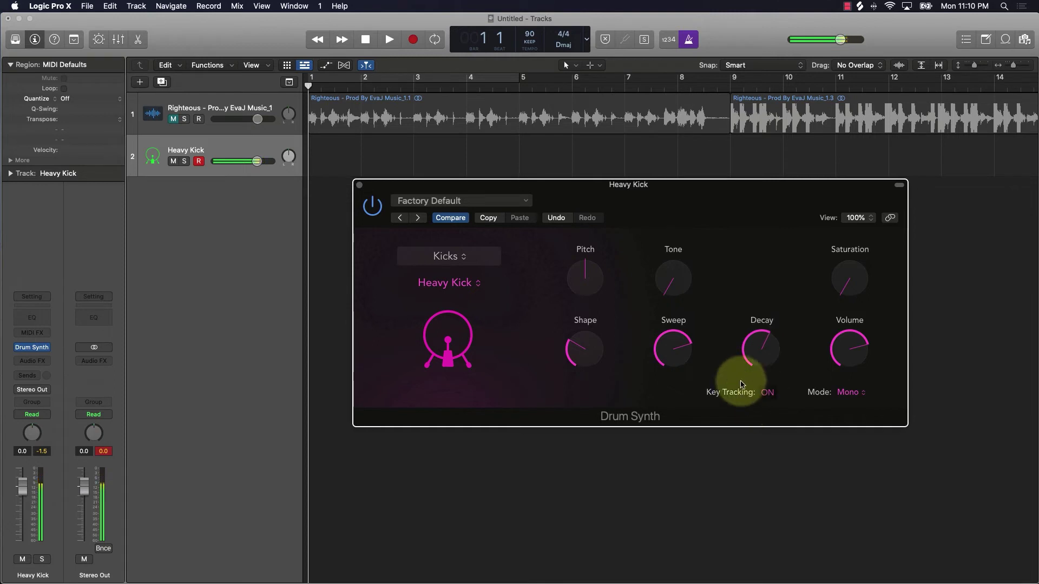
left_click(675, 348)
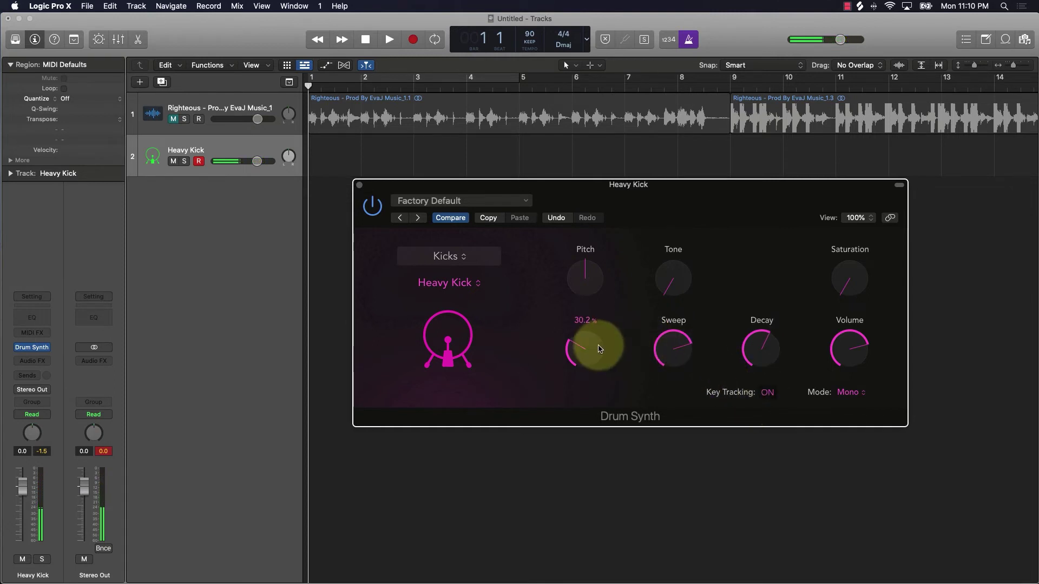
Raise the kick's Shape above 30.2%, turn Tone up, and lower Pitch to 3.
left_click(576, 350)
left_click_drag(576, 350, 616, 265)
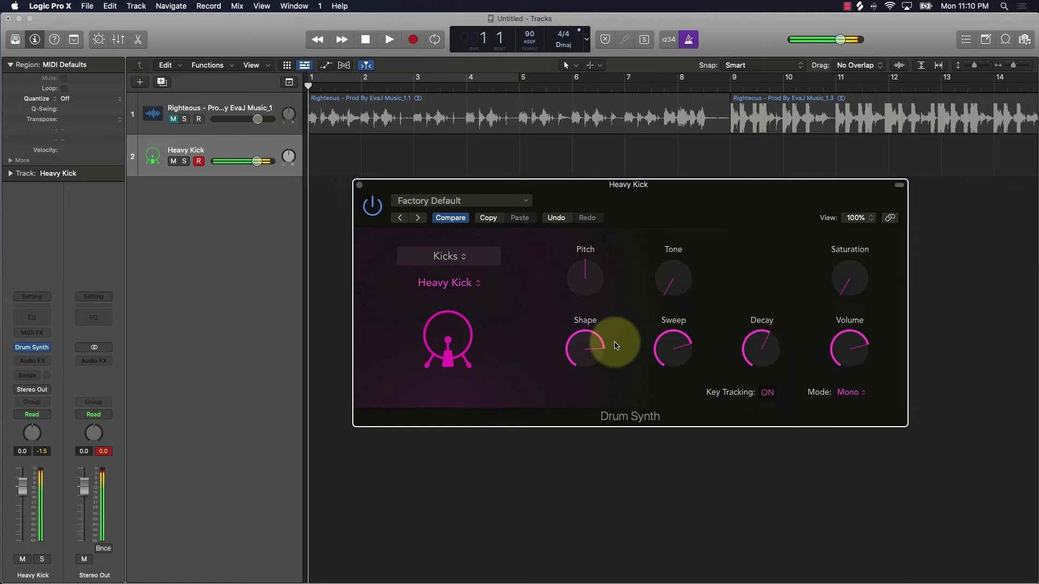
left_click_drag(656, 274, 665, 234)
left_click_drag(656, 271, 647, 225)
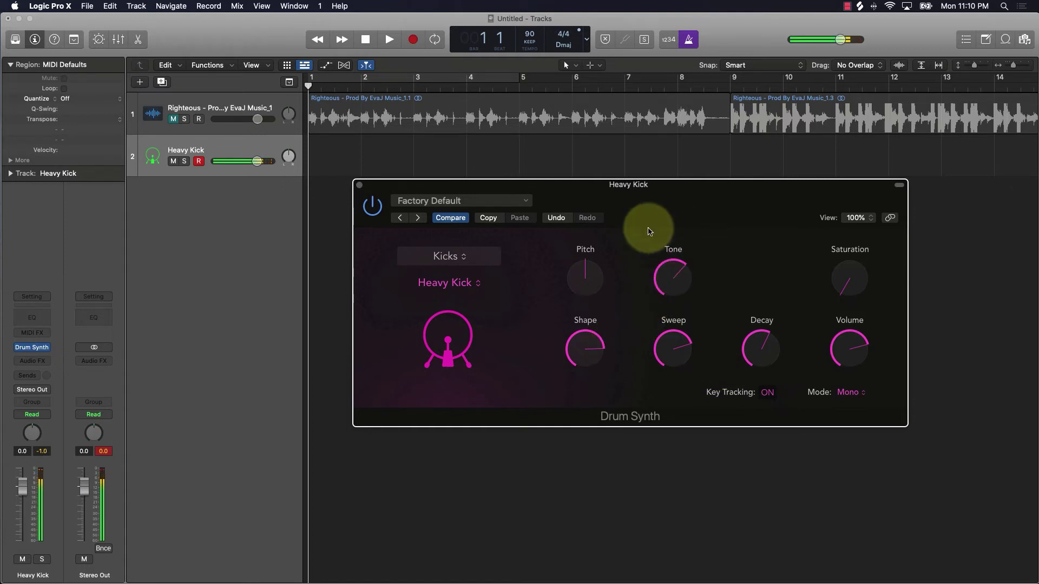
left_click_drag(570, 276, 572, 219)
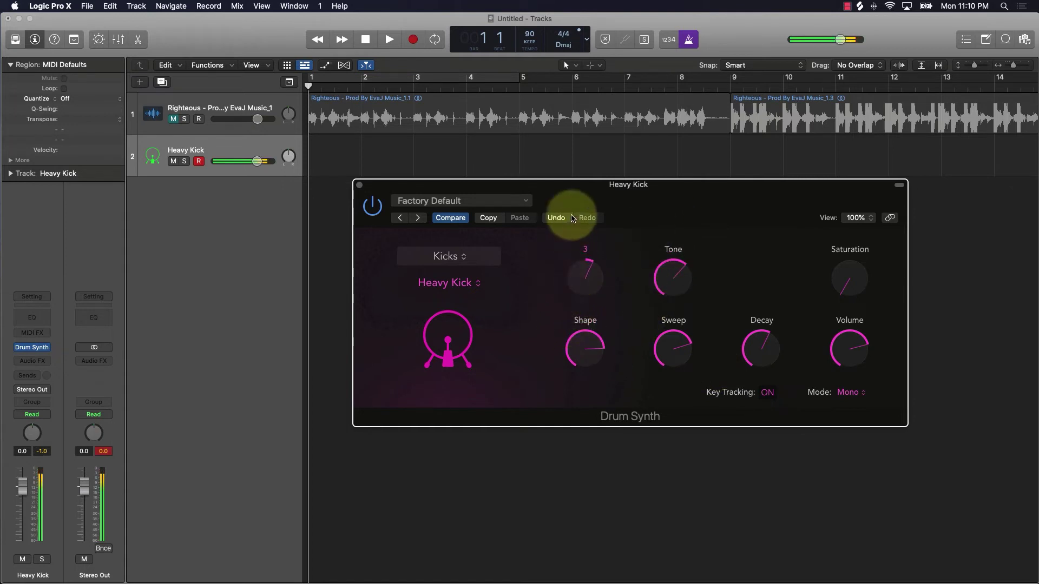
left_click(585, 271)
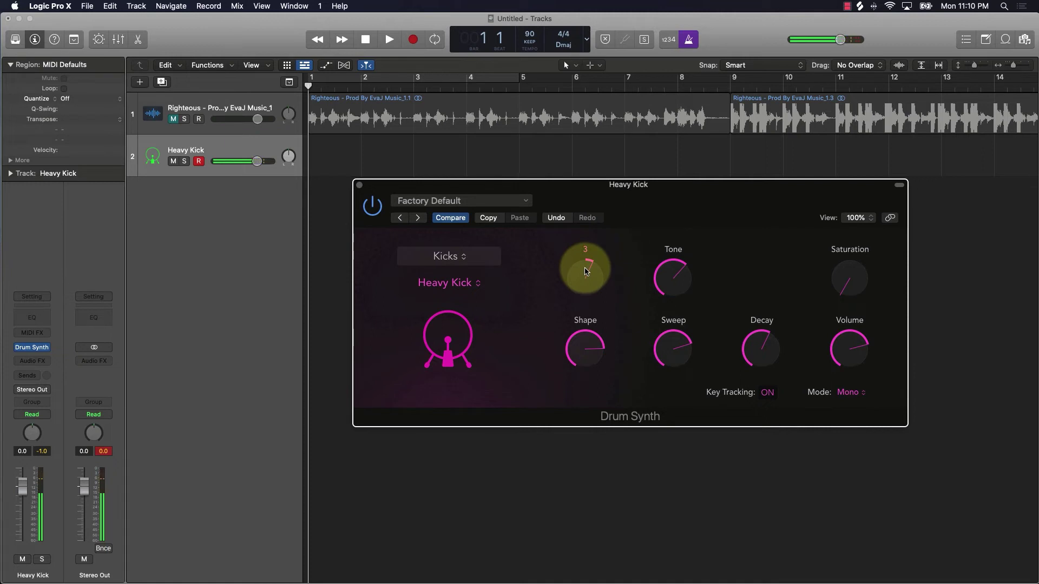
Reset Shape, Sweep, Tone and Decay to their minimums.
left_click(584, 348, "alt")
left_click(670, 350, "alt")
left_click(678, 277, "alt")
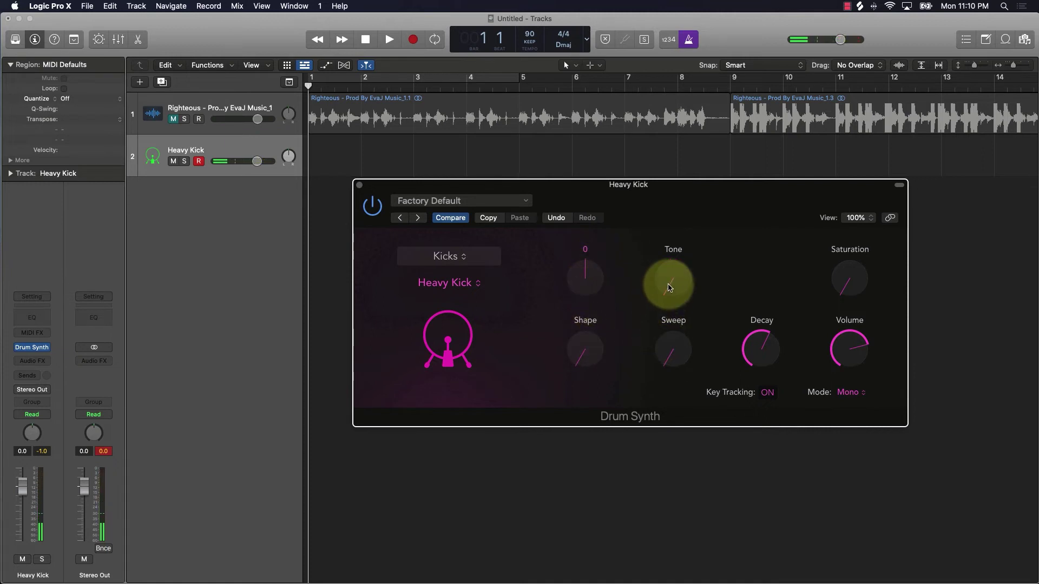
left_click(759, 357, "alt")
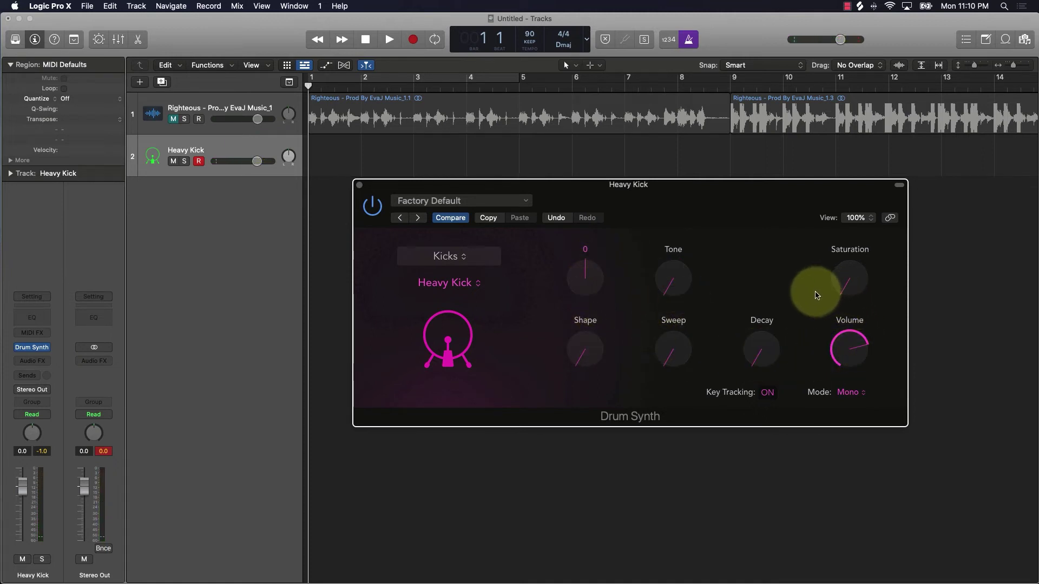
Keep the Kicks category, close the Drum Synth window and clear the peak readouts.
left_click(450, 255)
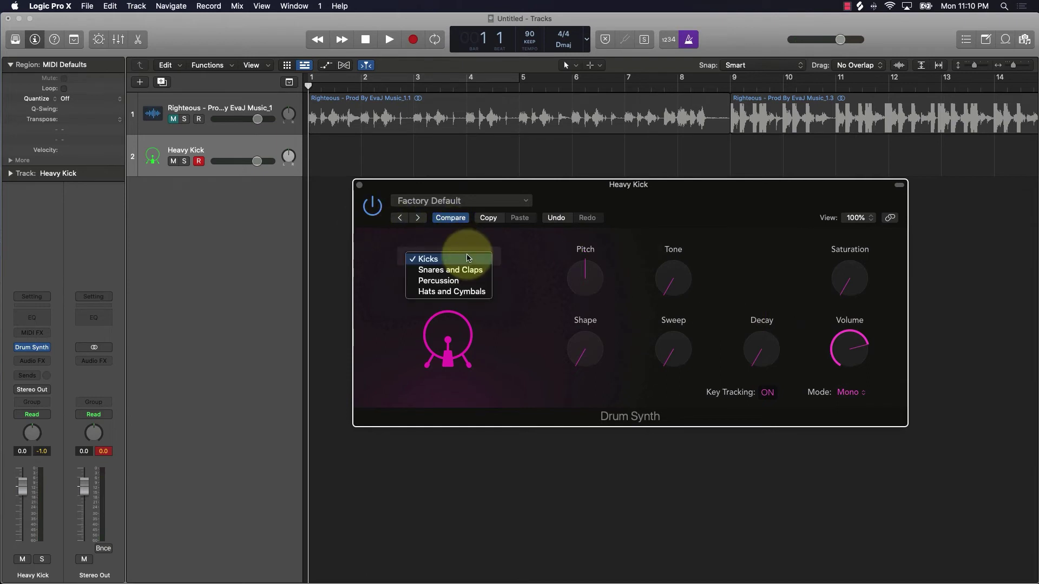
left_click(514, 319)
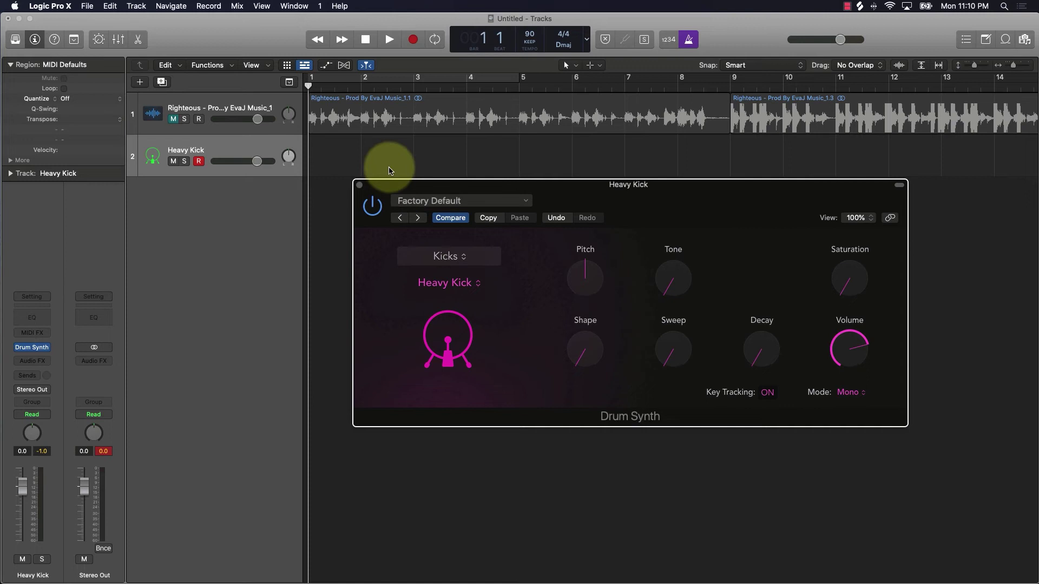
left_click(360, 187)
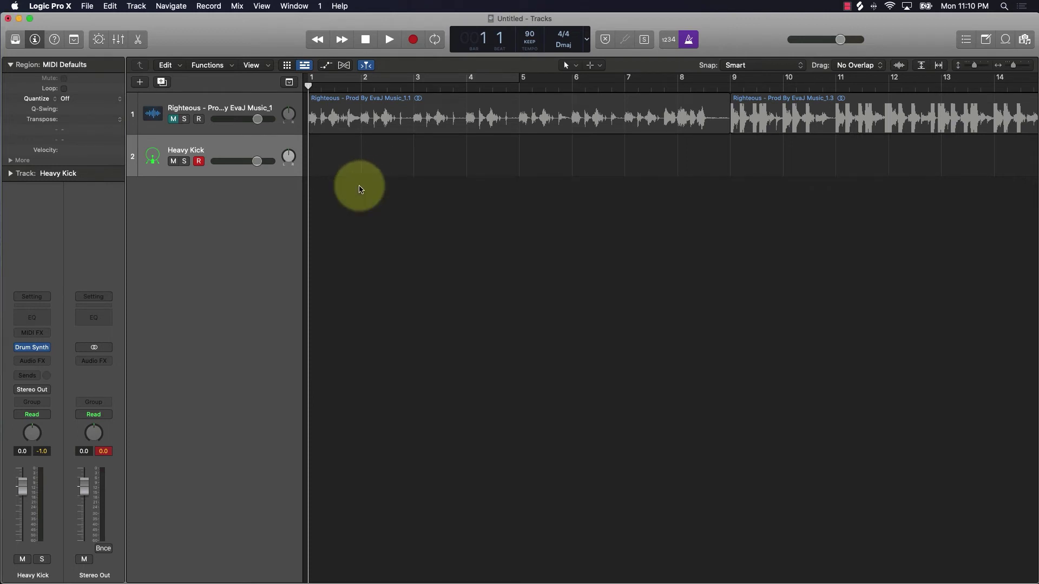
left_click(105, 453)
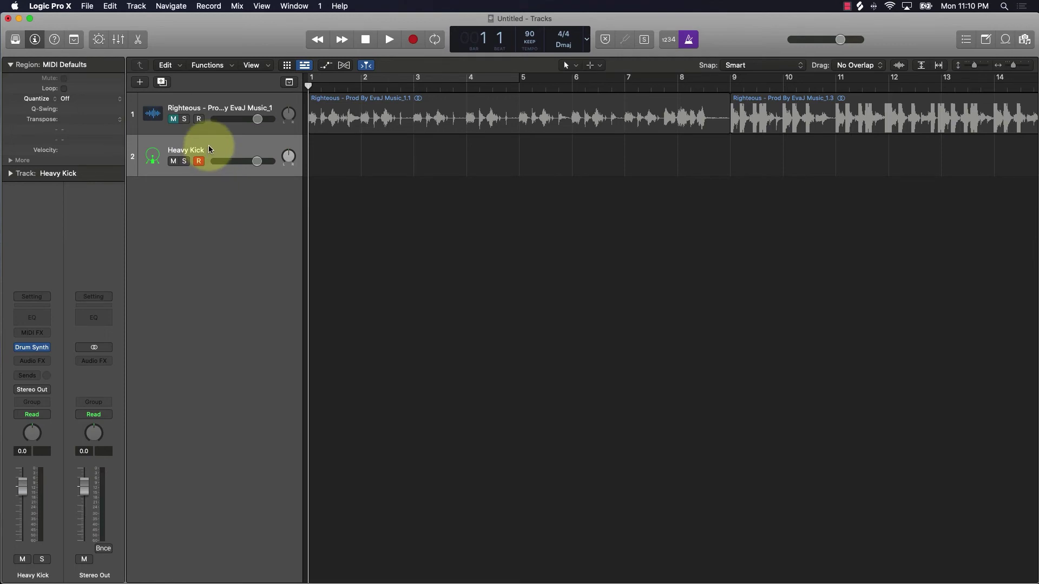
Delete the Heavy Kick track and view the Drum Machine Designer section on the Logic Pro 10.5 page.
key("super+BackSpace")
mouse_move(444, 571)
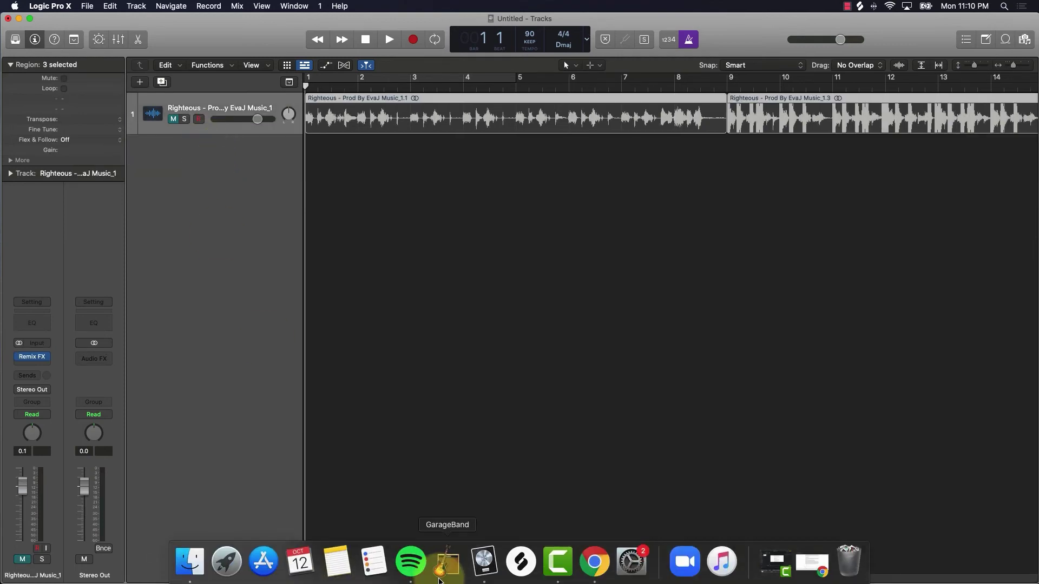
left_click(594, 564)
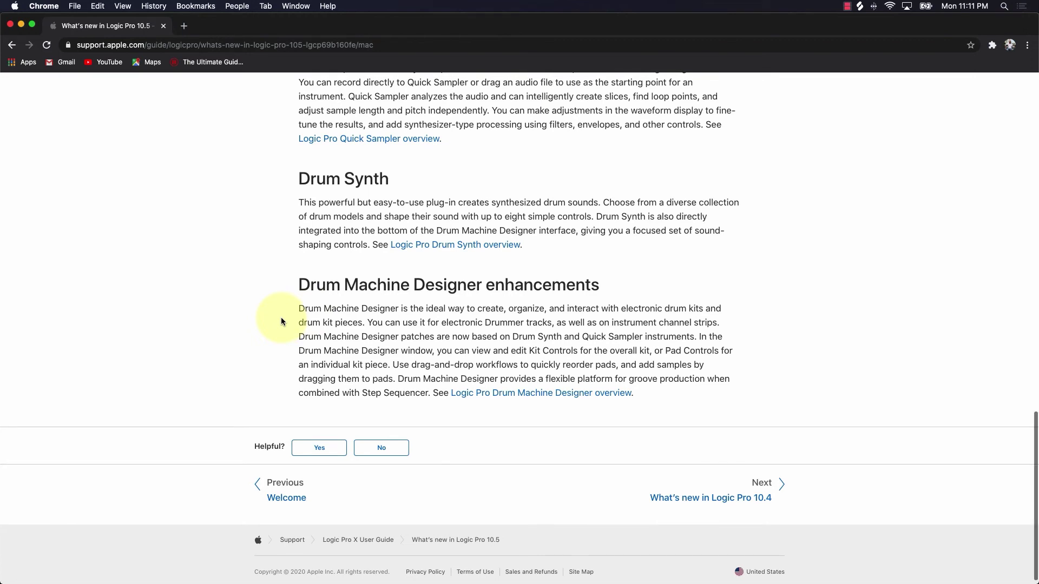
left_click_drag(297, 287, 482, 278)
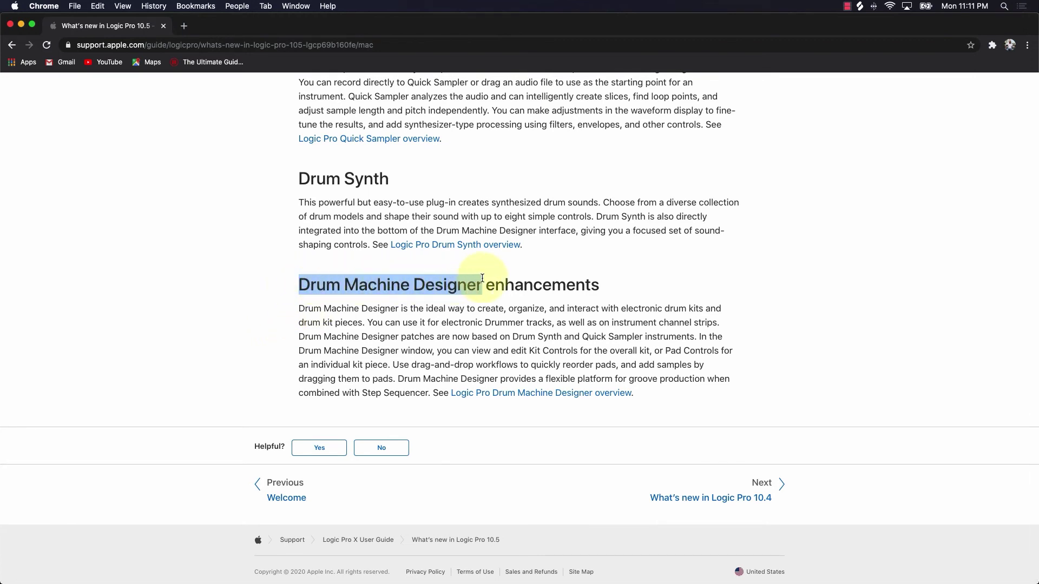
left_click(281, 322)
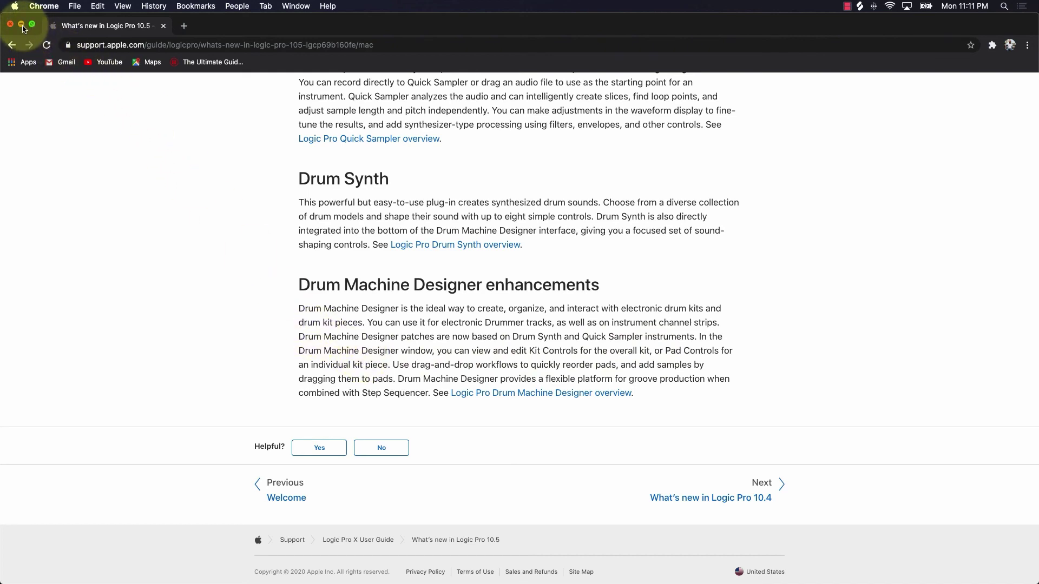
Create a software instrument track, Inst 1, using the stereo Drum Kit Designer.
left_click(22, 26)
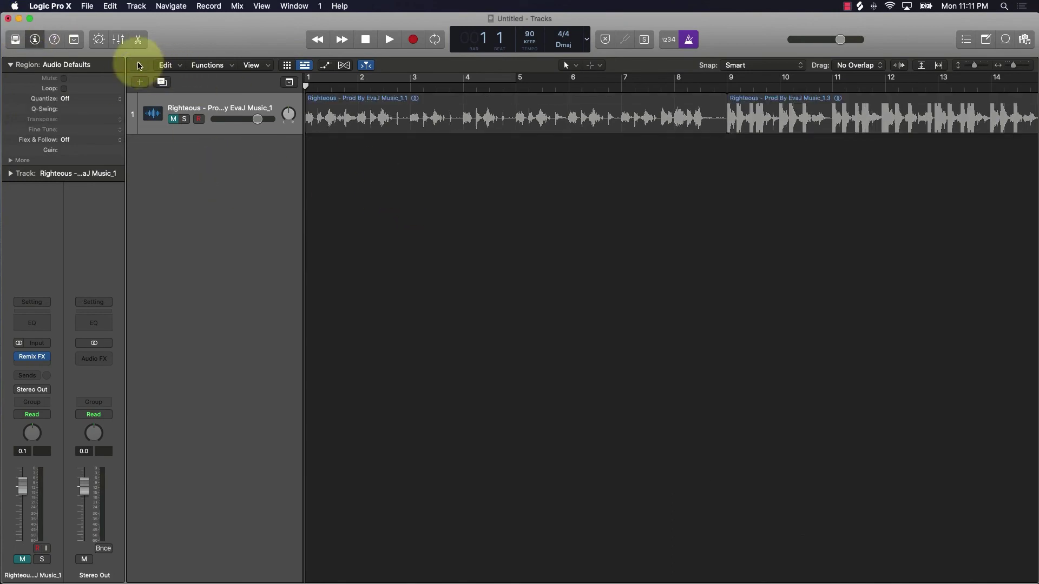
left_click(140, 82)
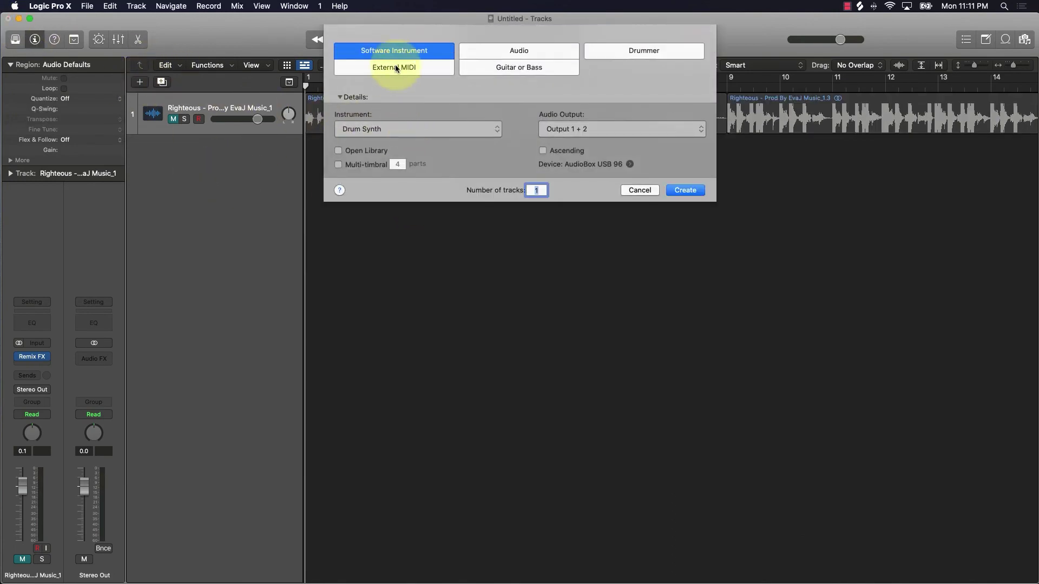
left_click(396, 126)
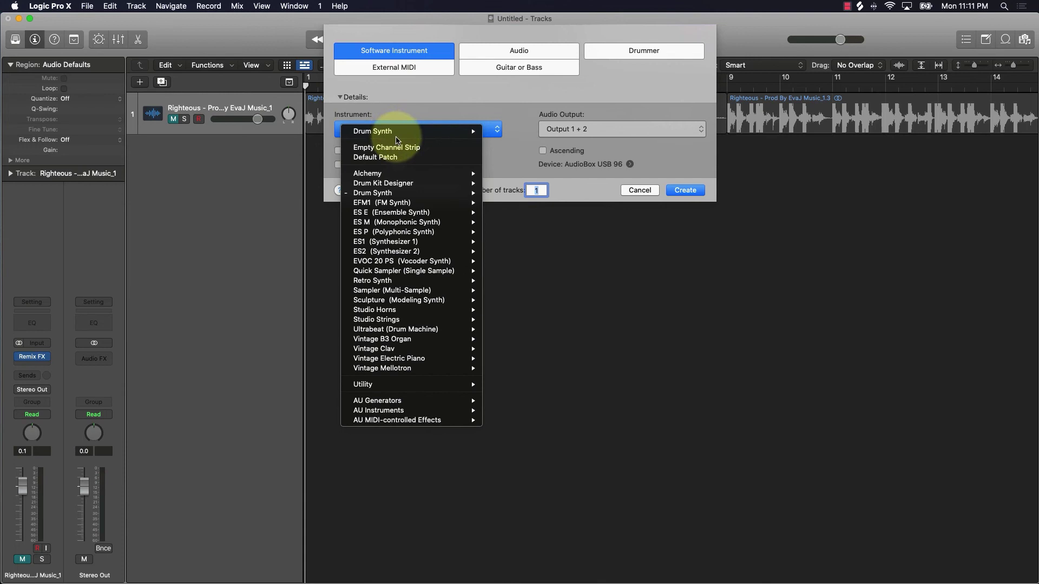
left_click(383, 49)
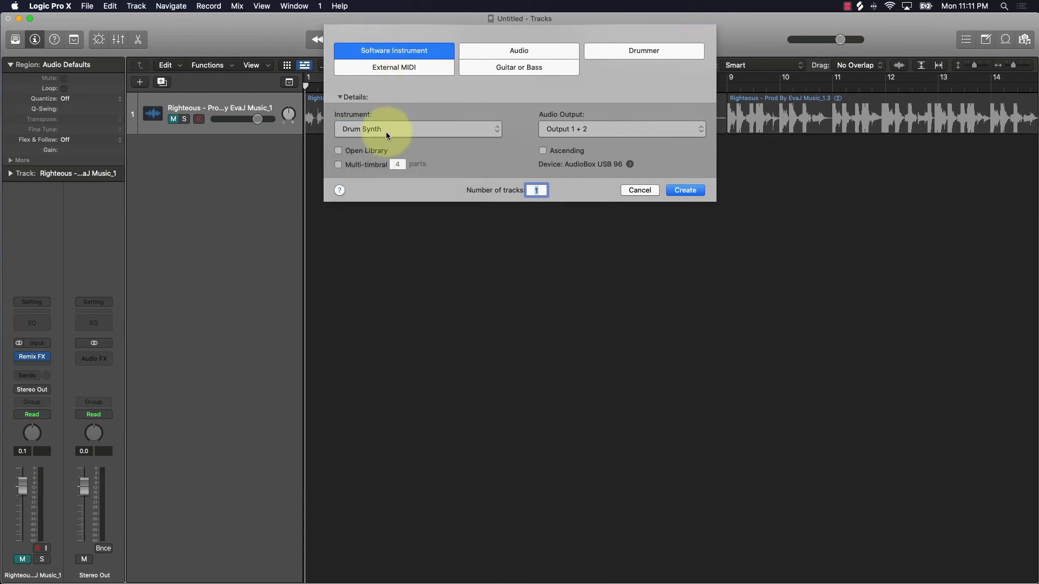
left_click(386, 129)
mouse_move(401, 186)
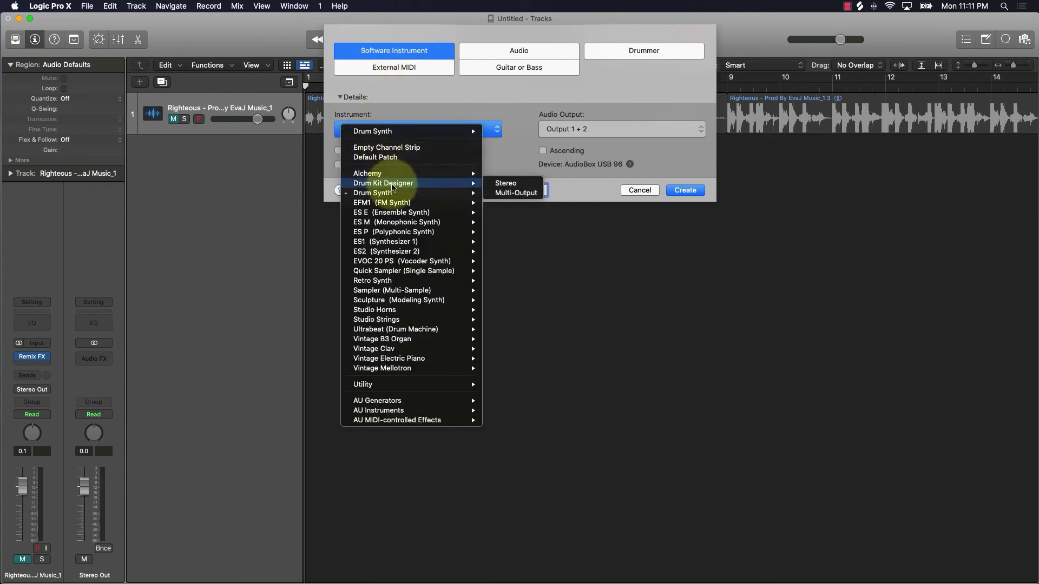
left_click(533, 184)
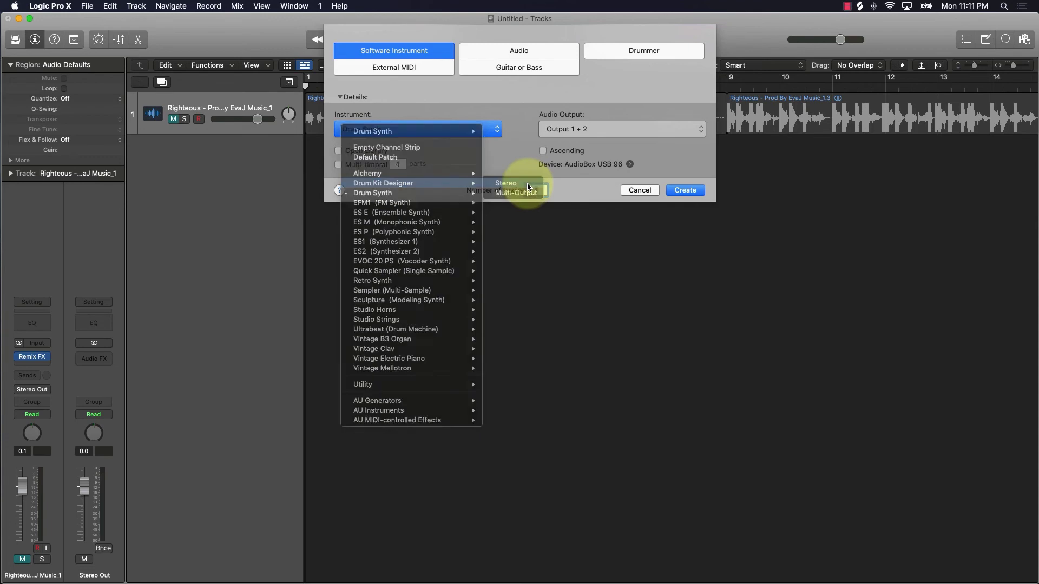
left_click(685, 190)
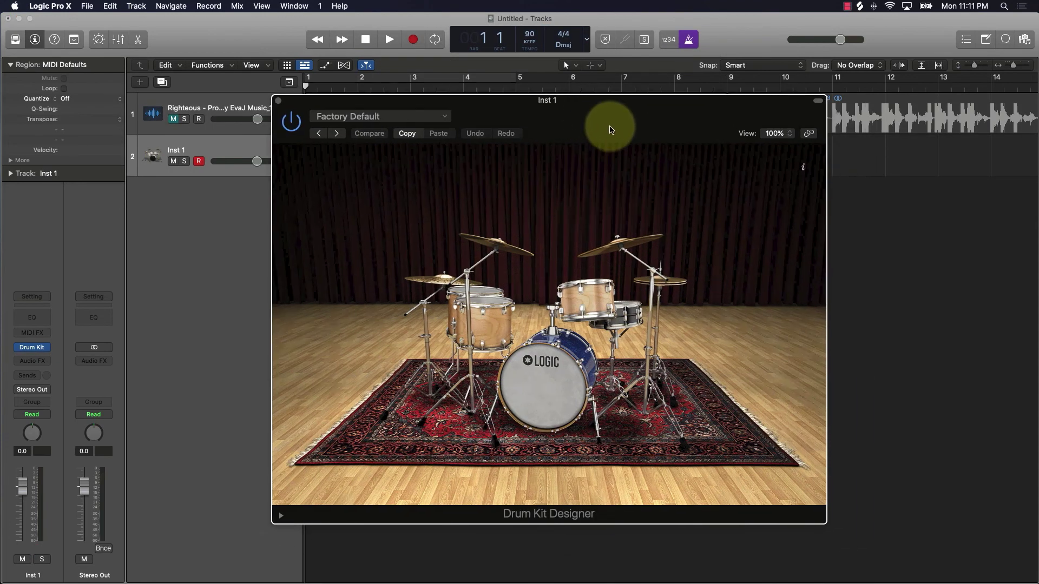
Reposition the Drum Kit Designer window, view the kick drum options, then close it.
left_click_drag(609, 130, 578, 108)
left_click(503, 360)
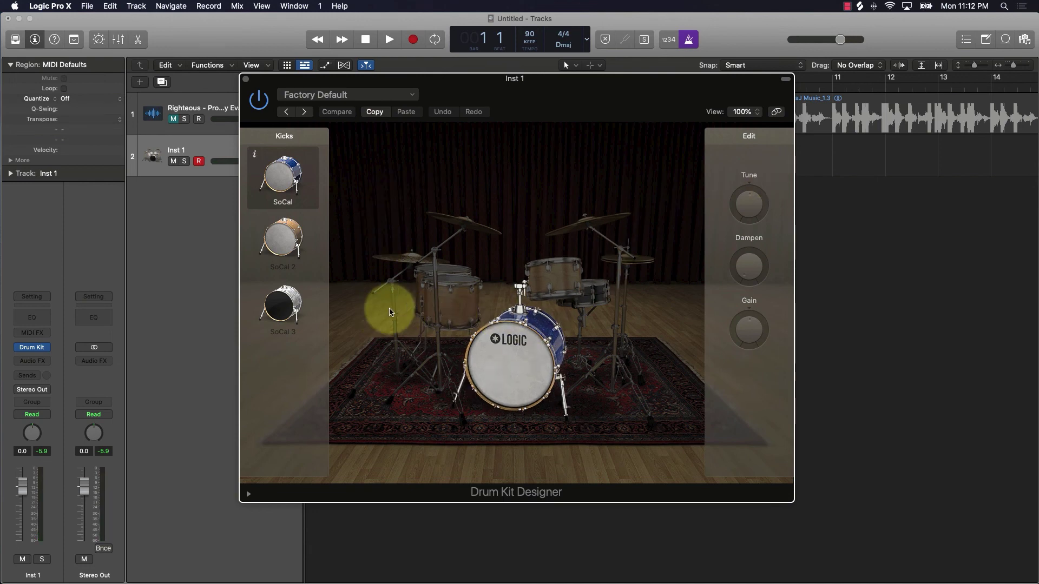
left_click(245, 80)
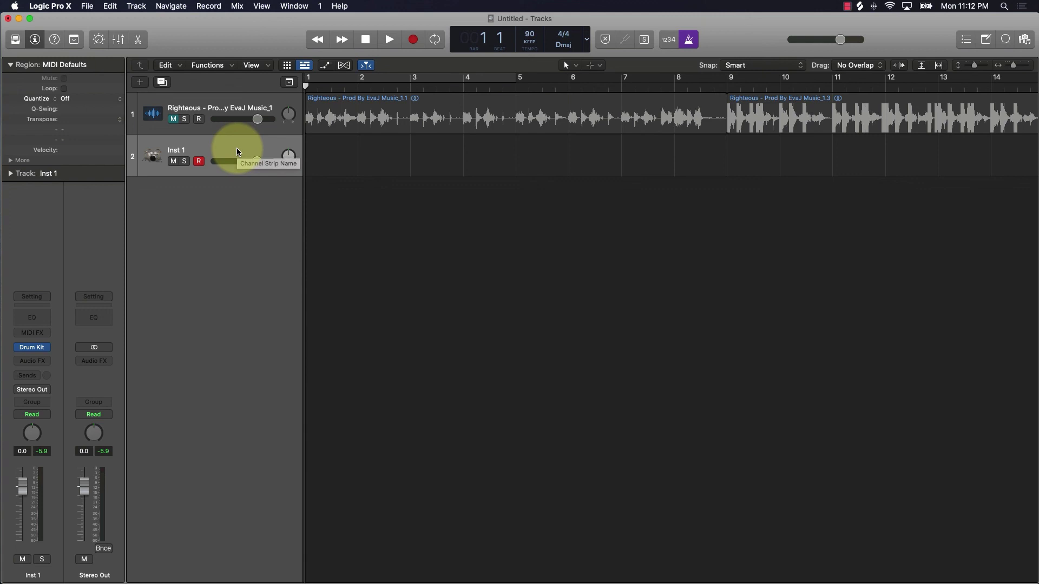
Delete the Inst 1 drum track, leaving only the Righteous audio track, and return the view to bar 1.
key("super+BackSpace")
scroll(324, 157, "right", 1)
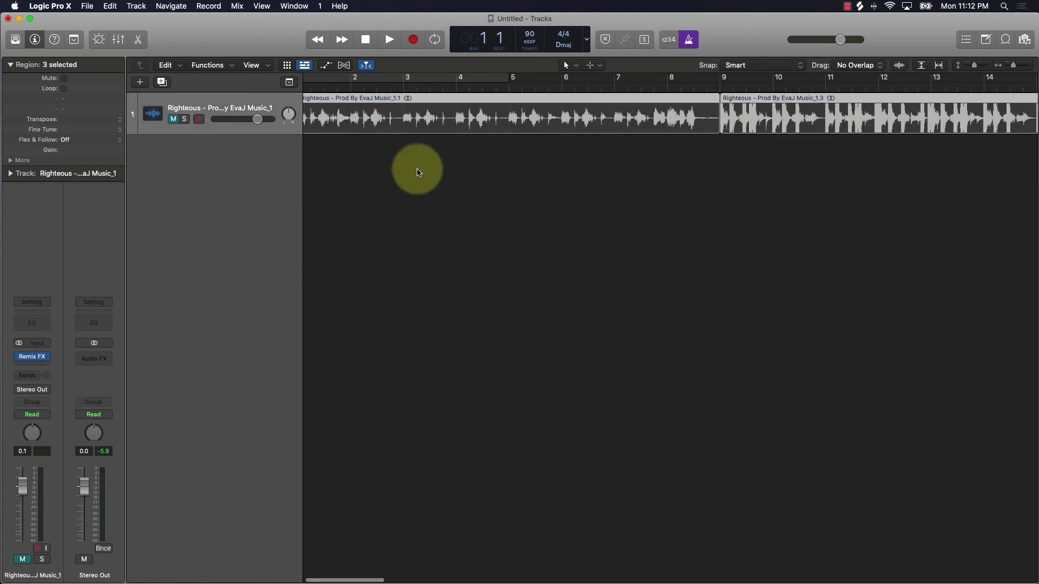
scroll(359, 134, "left", 1)
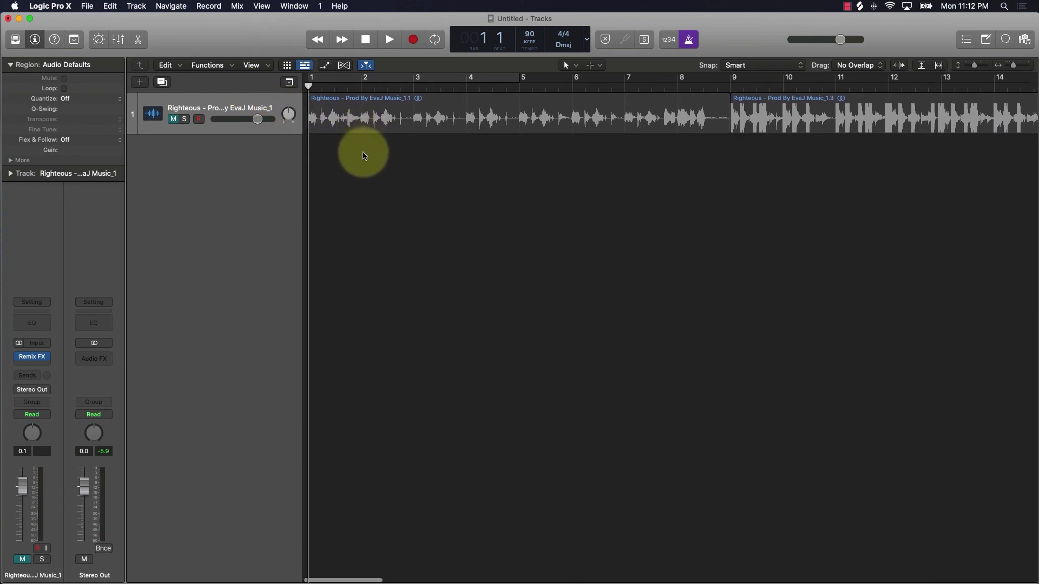